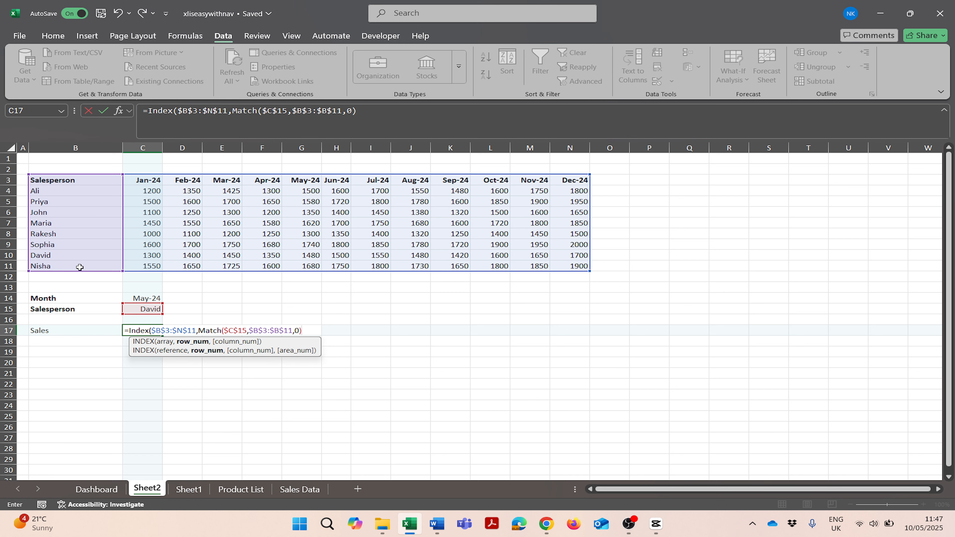
pyautogui.write(',Match')
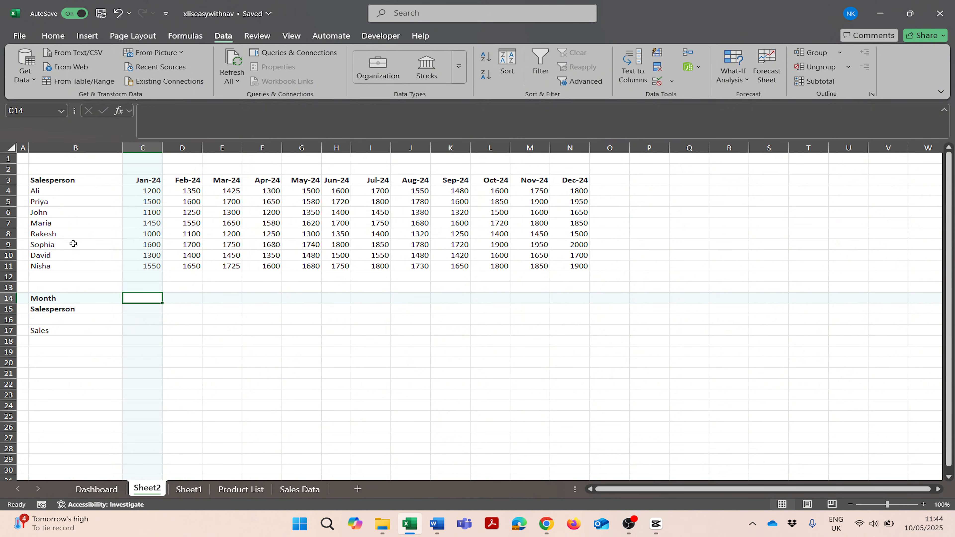
# Step: Examine the sales table's month headings, salesperson names and monthly sales figures
pyautogui.moveTo(58, 184); pyautogui.dragTo(564, 182)
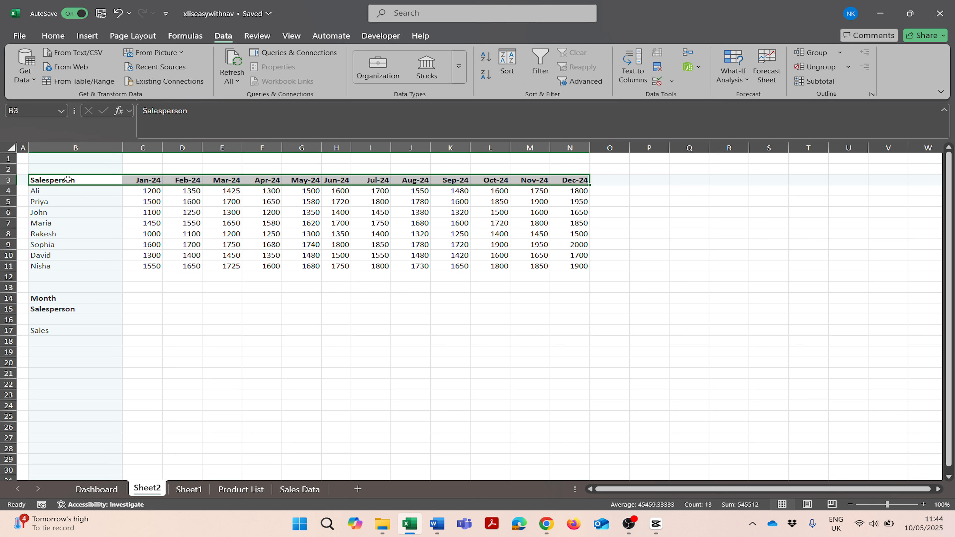
pyautogui.moveTo(67, 182); pyautogui.dragTo(83, 271)
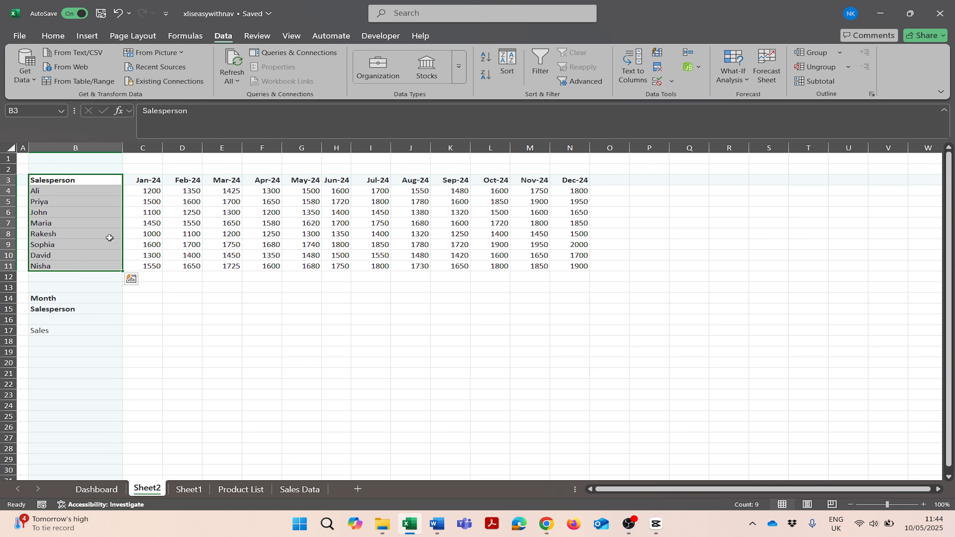
pyautogui.click(141, 190)
pyautogui.click(90, 208)
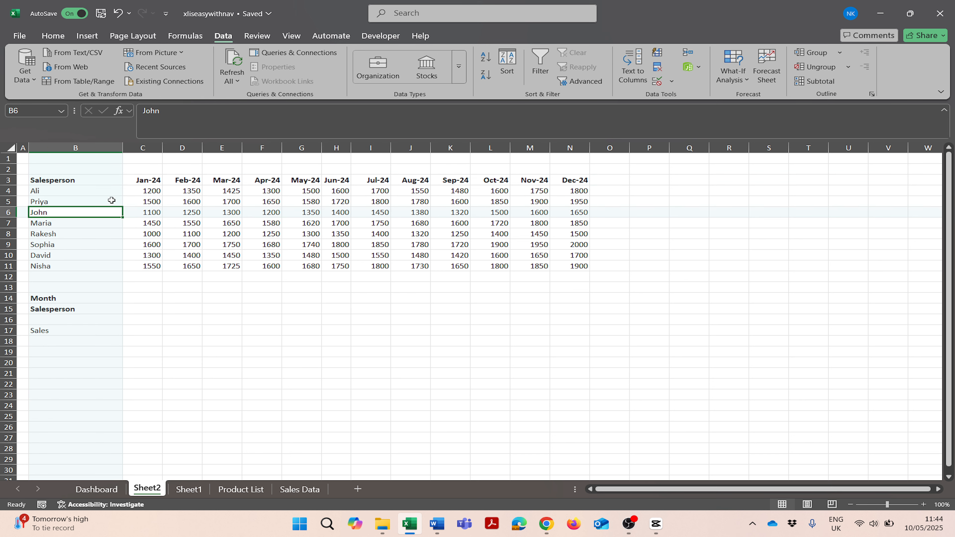
pyautogui.click(131, 189)
pyautogui.moveTo(131, 189); pyautogui.dragTo(554, 263)
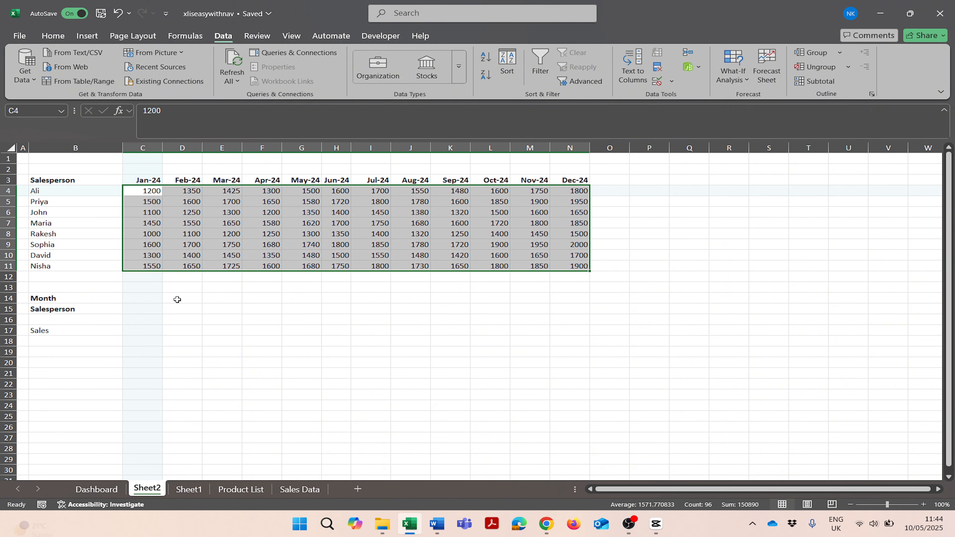
pyautogui.click(54, 202)
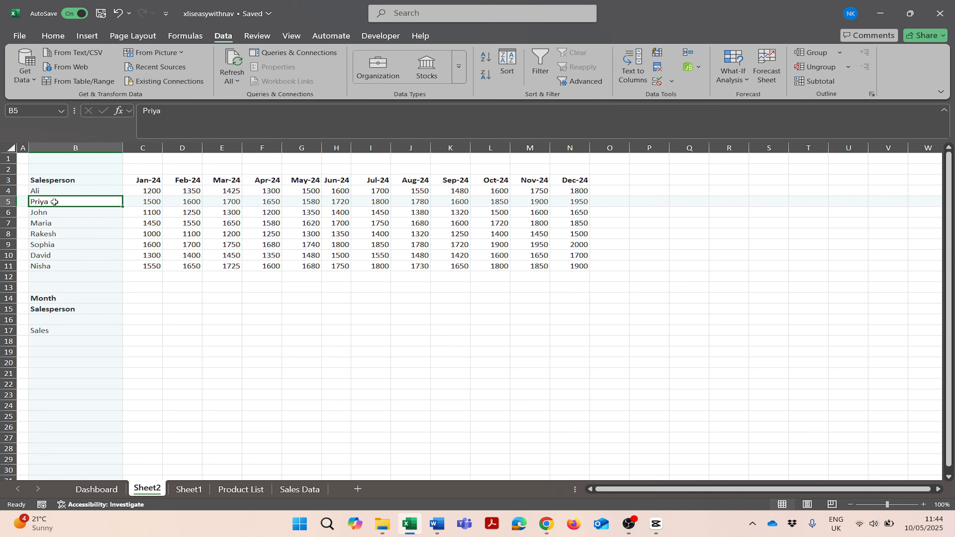
pyautogui.click(228, 202)
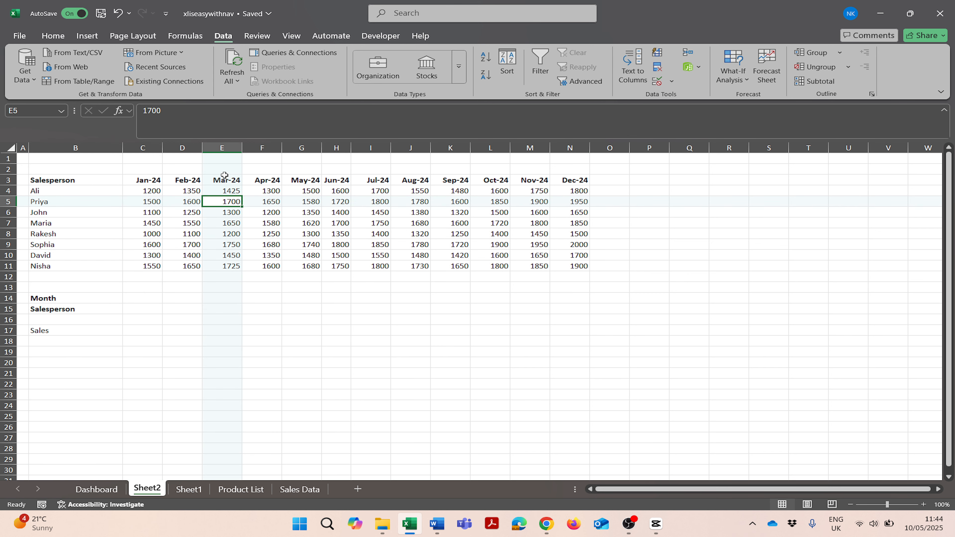
pyautogui.click(222, 147)
pyautogui.click(7, 202)
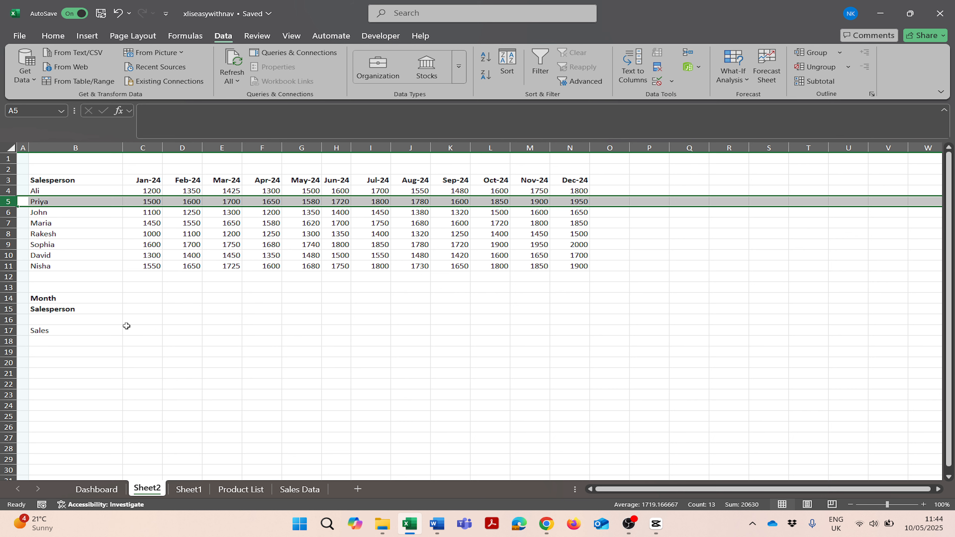
pyautogui.click(71, 330)
pyautogui.click(175, 331)
pyautogui.click(182, 300)
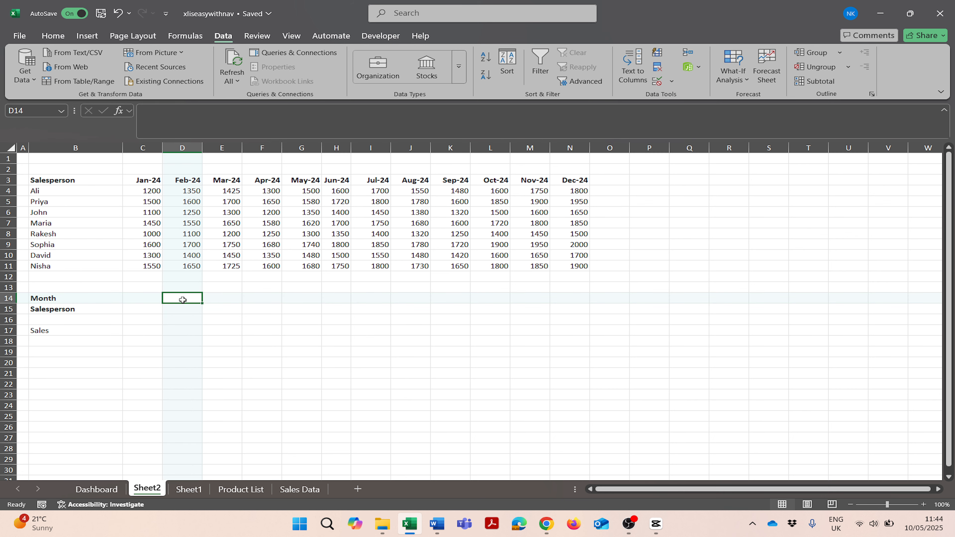
pyautogui.click(657, 81)
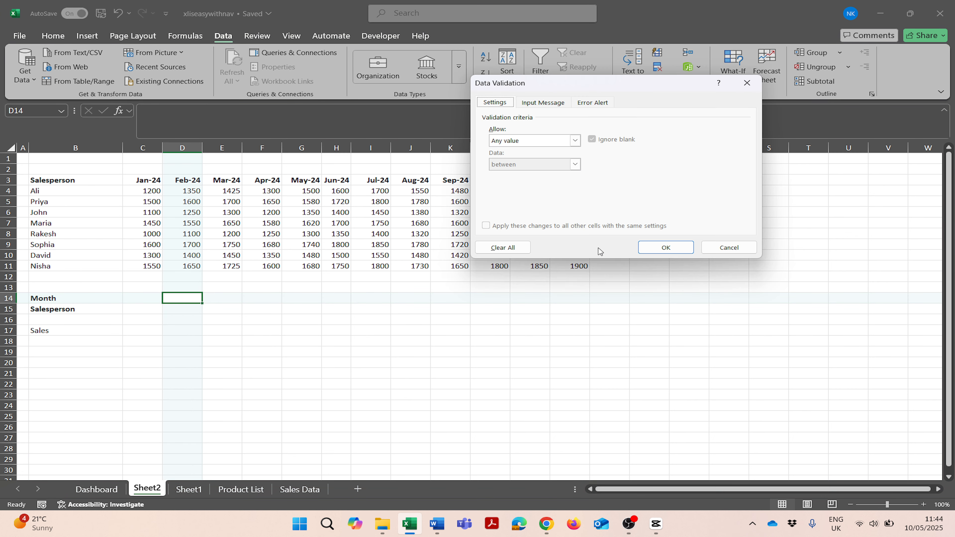
pyautogui.click(729, 247)
# Step: Add a drop-down list validation to the Month cell C14 listing the month headings Jan-24 to Dec-24
pyautogui.click(143, 297)
pyautogui.click(657, 81)
pyautogui.click(574, 140)
pyautogui.click(728, 247)
# Step: Add a drop-down list validation to the Salesperson cell C15 using the names in B4:B11 as source
pyautogui.click(142, 309)
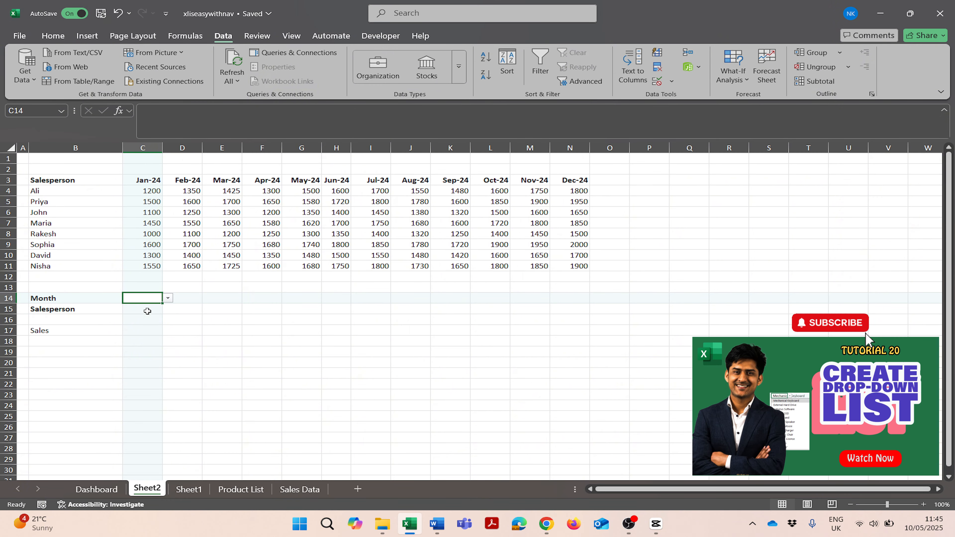
pyautogui.click(657, 81)
pyautogui.click(574, 140)
pyautogui.click(495, 173)
pyautogui.moveTo(37, 190); pyautogui.dragTo(37, 266)
pyautogui.click(666, 247)
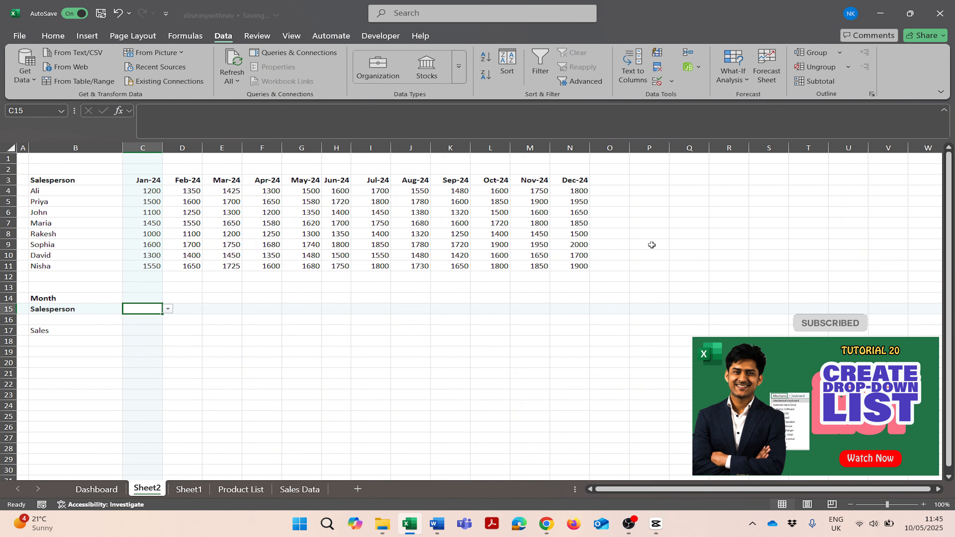
# Step: Choose Priya as salesperson and Mar-24 as month from the new drop-down lists
pyautogui.click(167, 308)
pyautogui.click(151, 309)
pyautogui.click(168, 308)
pyautogui.click(157, 307)
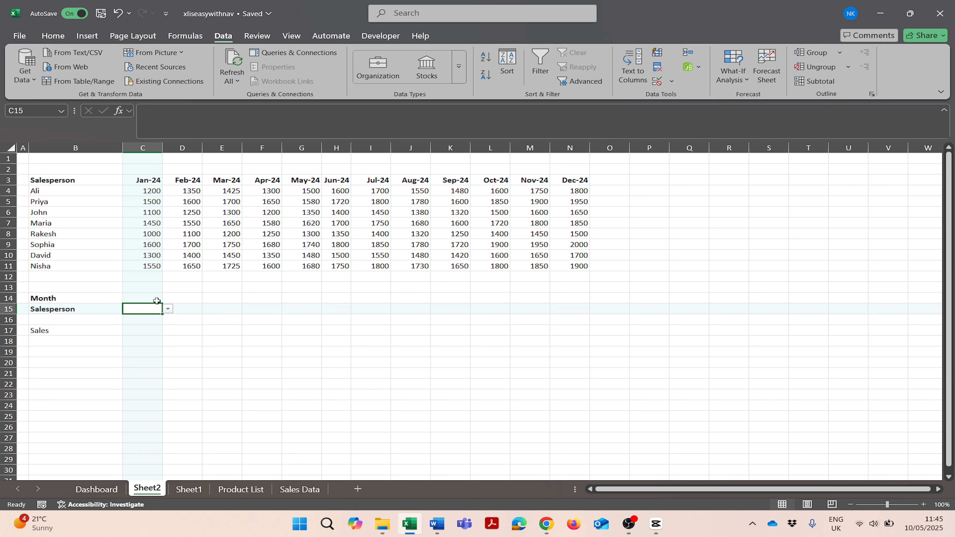
pyautogui.click(149, 297)
pyautogui.click(154, 307)
pyautogui.click(168, 308)
pyautogui.click(145, 327)
pyautogui.click(158, 298)
pyautogui.click(168, 298)
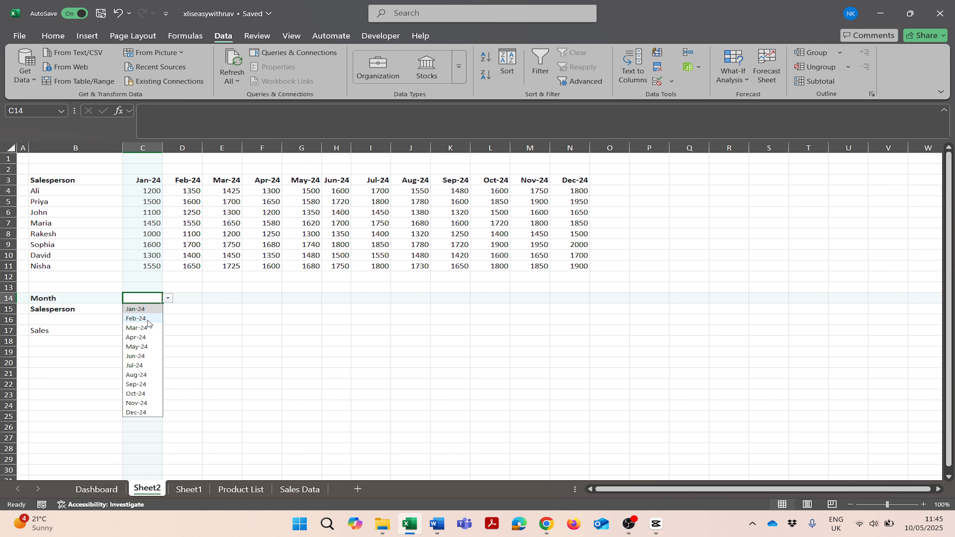
pyautogui.click(145, 327)
# Step: Enter =XLOOKUP($C$15,$B$4:$B$11,$G$4:$G$11) in the Sales cell C17
pyautogui.click(147, 329)
pyautogui.write('=')
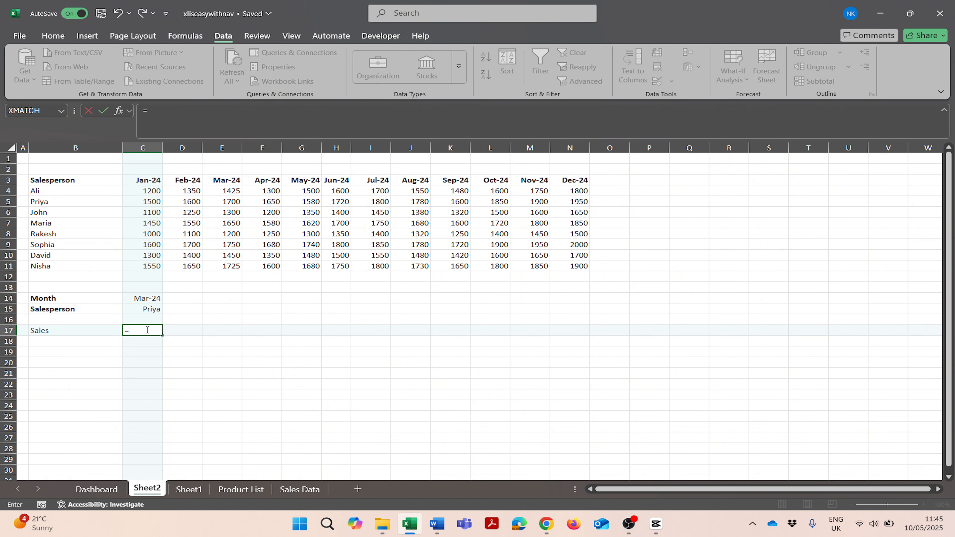
pyautogui.write('Xlookup(')
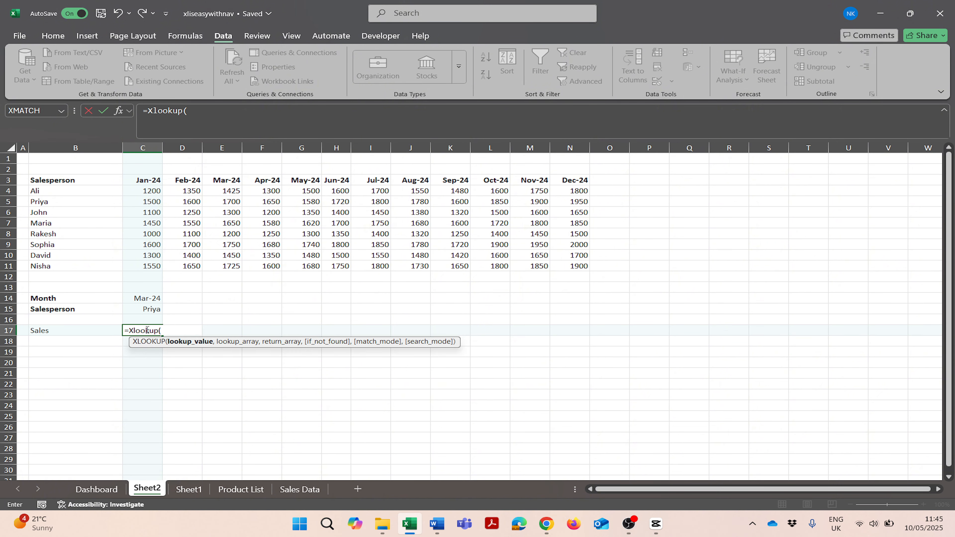
pyautogui.click(141, 309)
pyautogui.press('F4')
pyautogui.write(',')
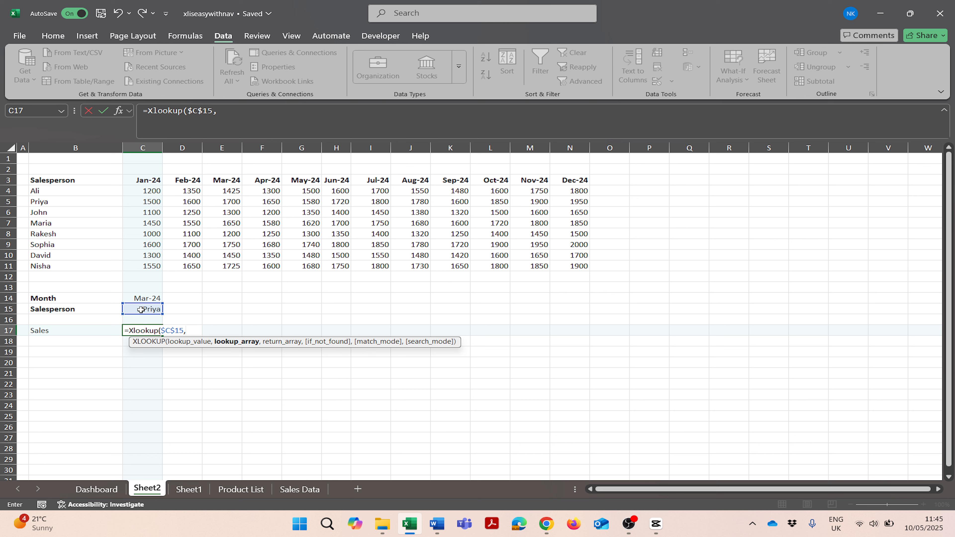
pyautogui.click(74, 200)
pyautogui.moveTo(71, 191); pyautogui.dragTo(69, 266)
pyautogui.press('F4')
pyautogui.write(',')
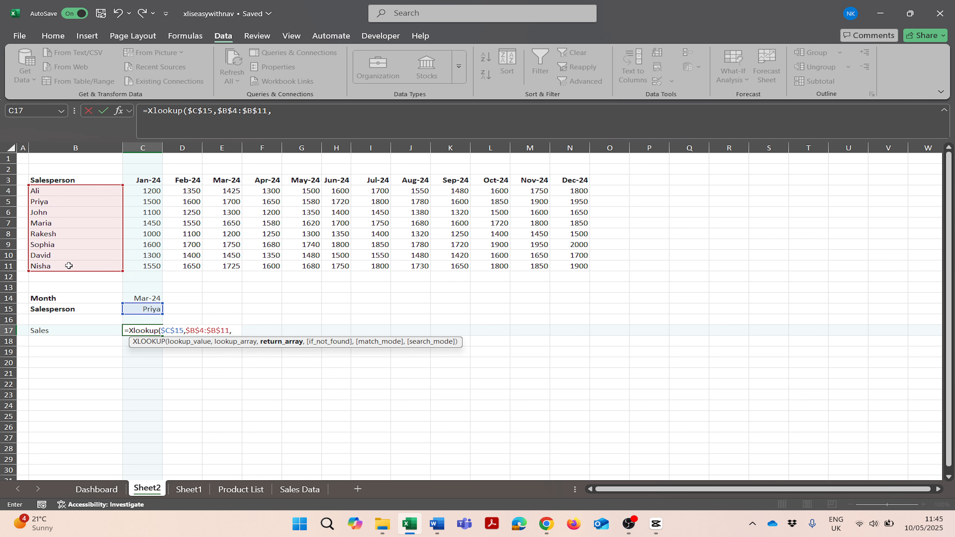
pyautogui.moveTo(300, 196); pyautogui.dragTo(293, 263)
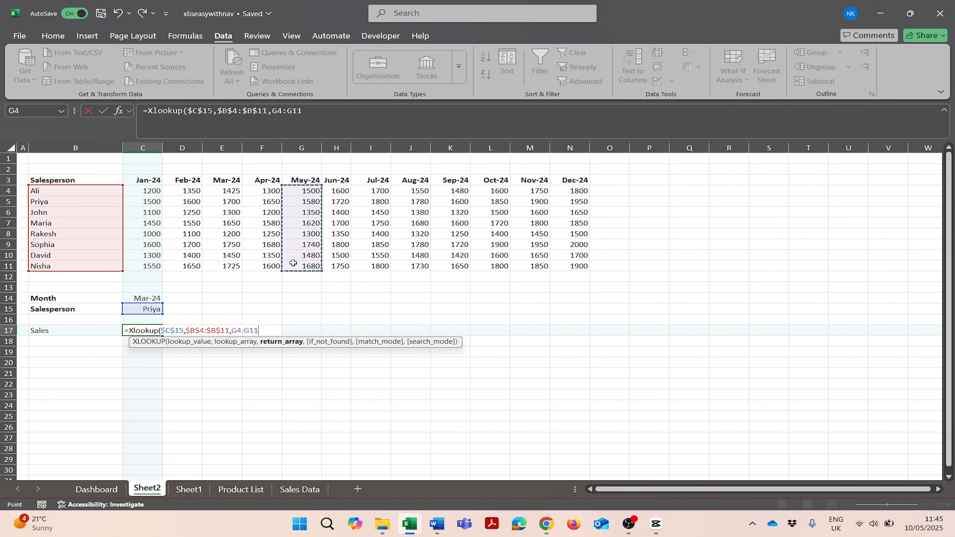
pyautogui.press('F4')
pyautogui.press('Return')
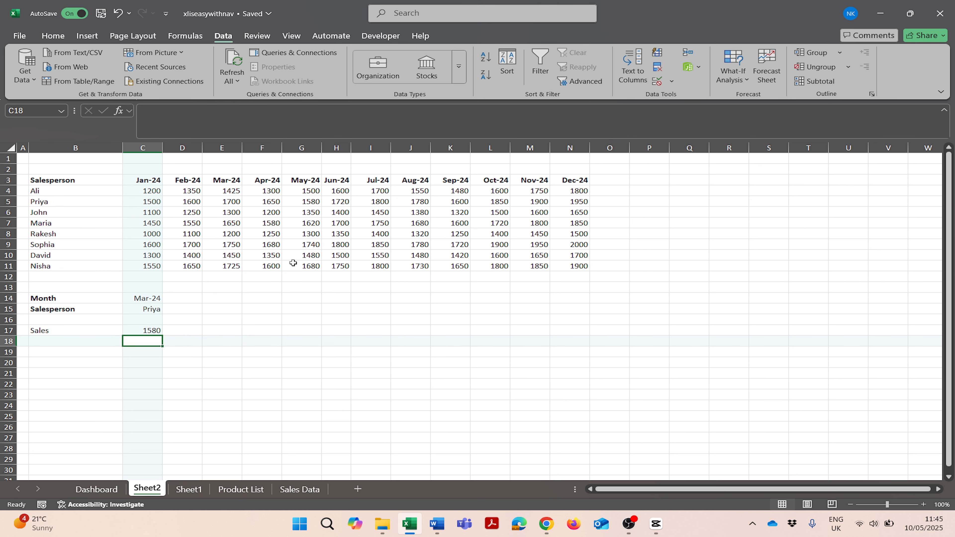
# Step: Choose David as salesperson and May-24 as month from the drop-down lists
pyautogui.click(147, 307)
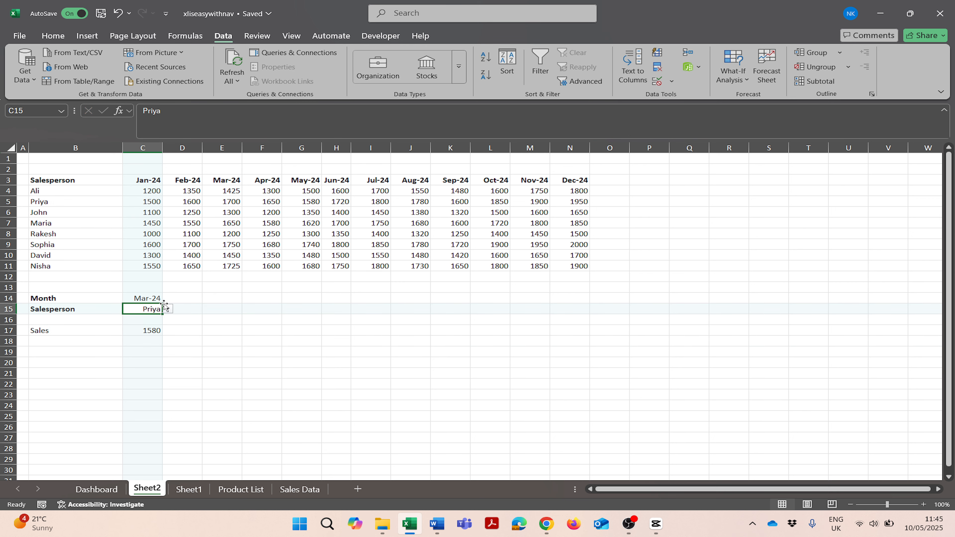
pyautogui.click(168, 310)
pyautogui.click(150, 356)
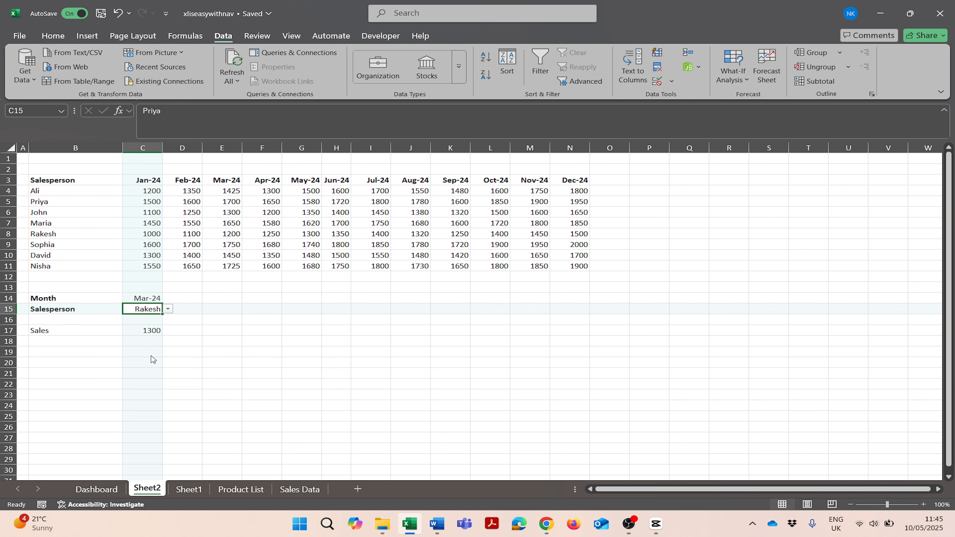
pyautogui.click(168, 311)
pyautogui.click(152, 375)
pyautogui.click(152, 330)
pyautogui.click(149, 308)
pyautogui.click(146, 299)
pyautogui.click(167, 298)
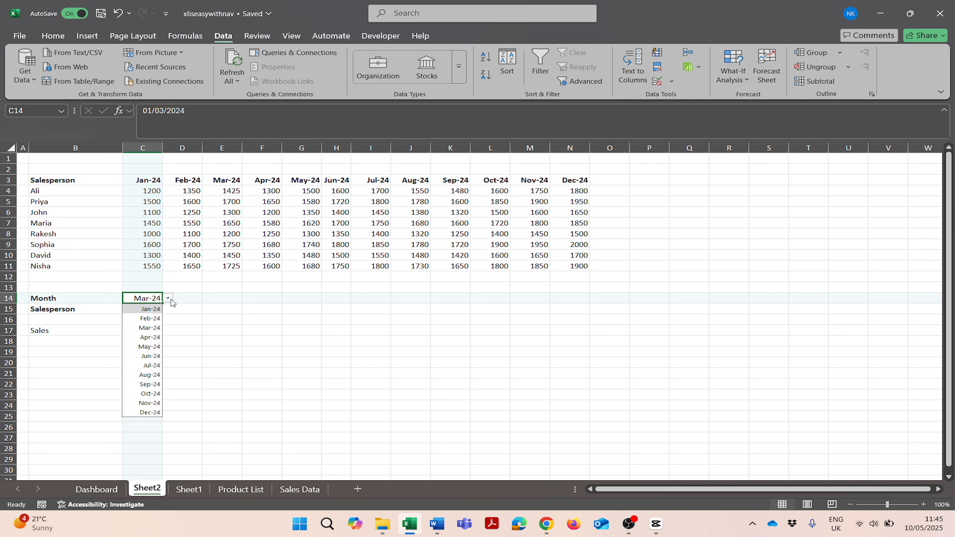
pyautogui.click(136, 348)
pyautogui.click(153, 329)
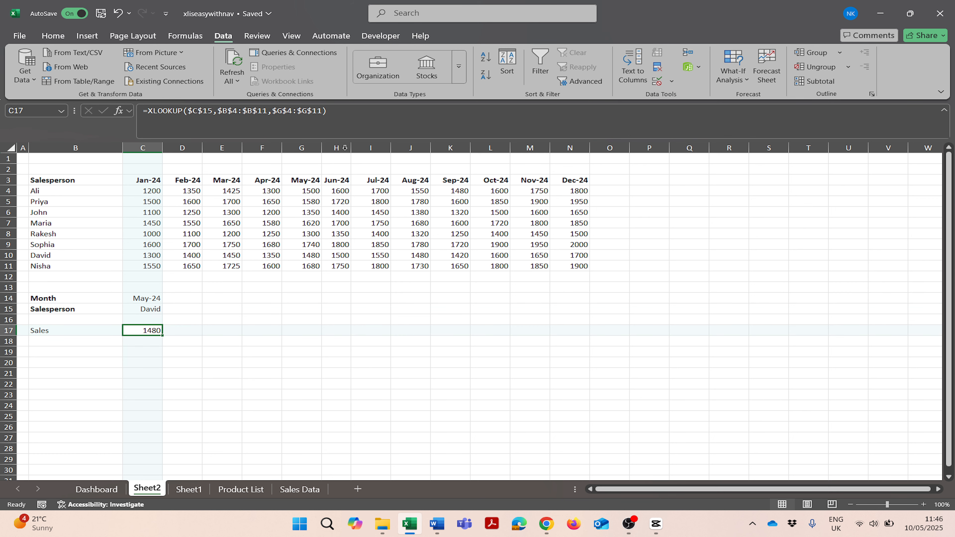
# Step: Inspect the references of the XLOOKUP formula in the Sales cell
pyautogui.press('F2')
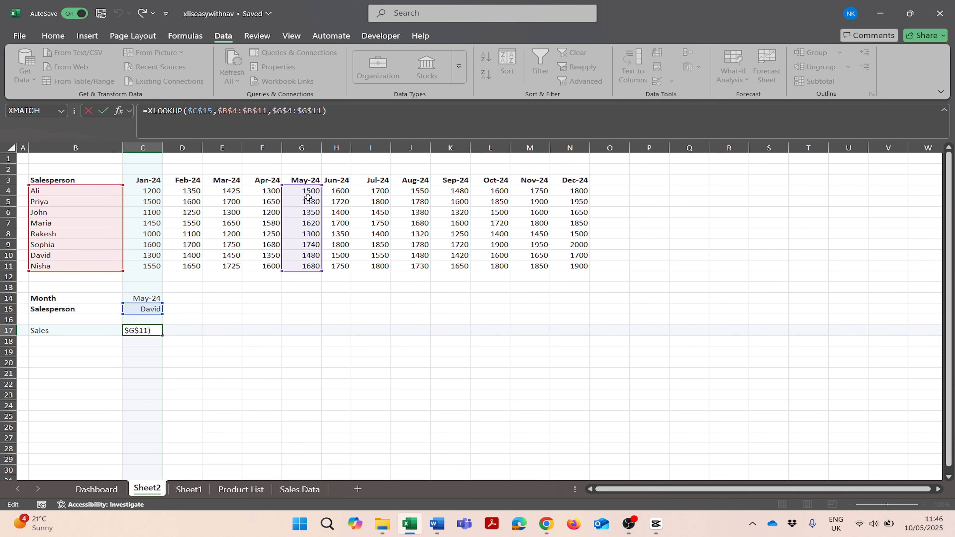
pyautogui.click(200, 338)
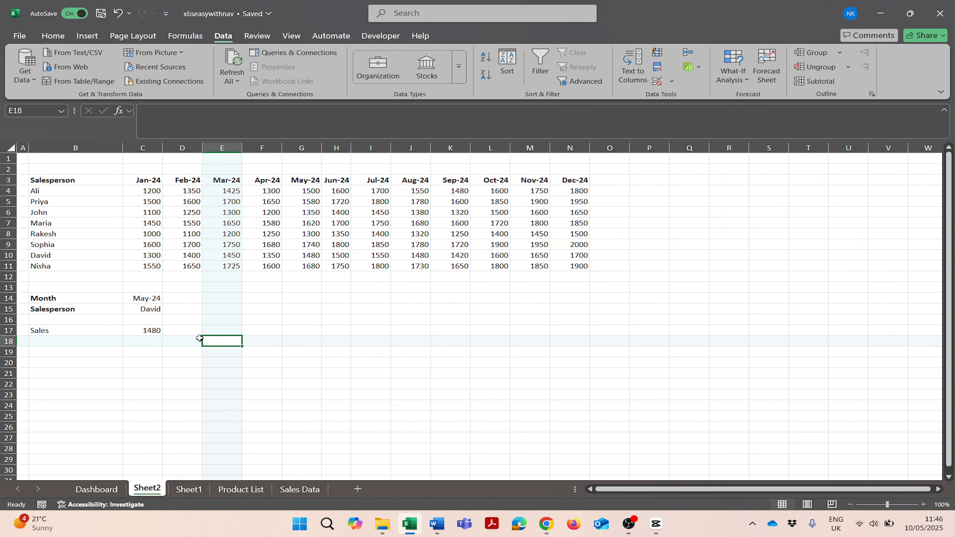
pyautogui.click(155, 330)
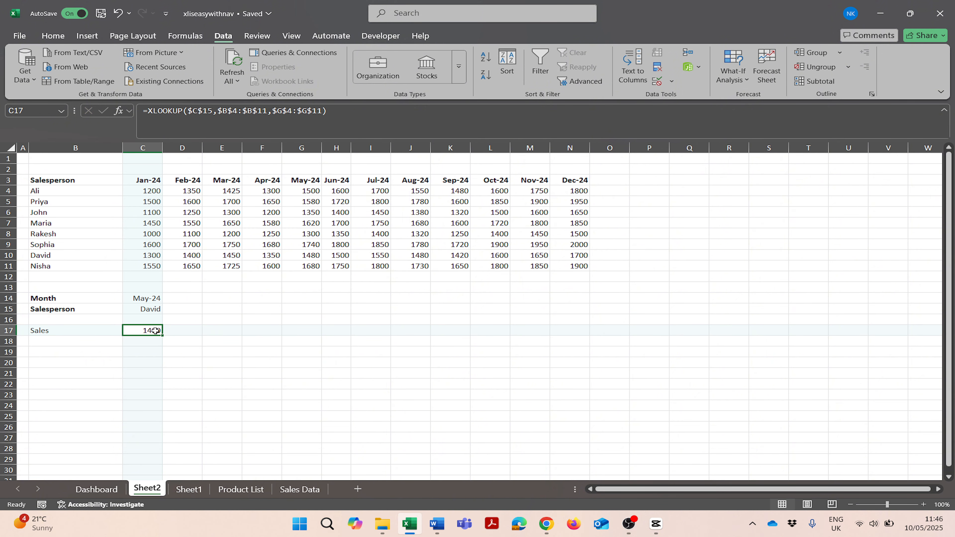
pyautogui.click(258, 331)
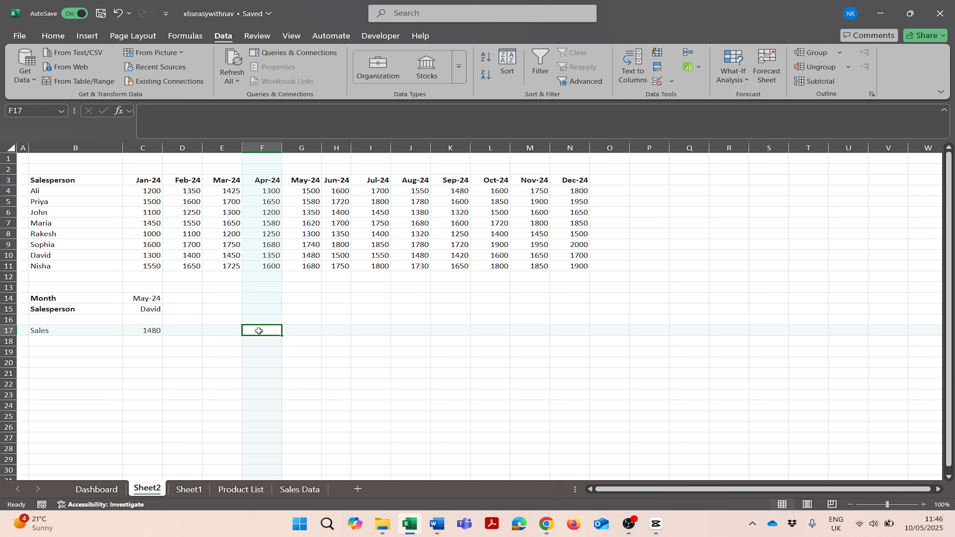
pyautogui.write('=Match')
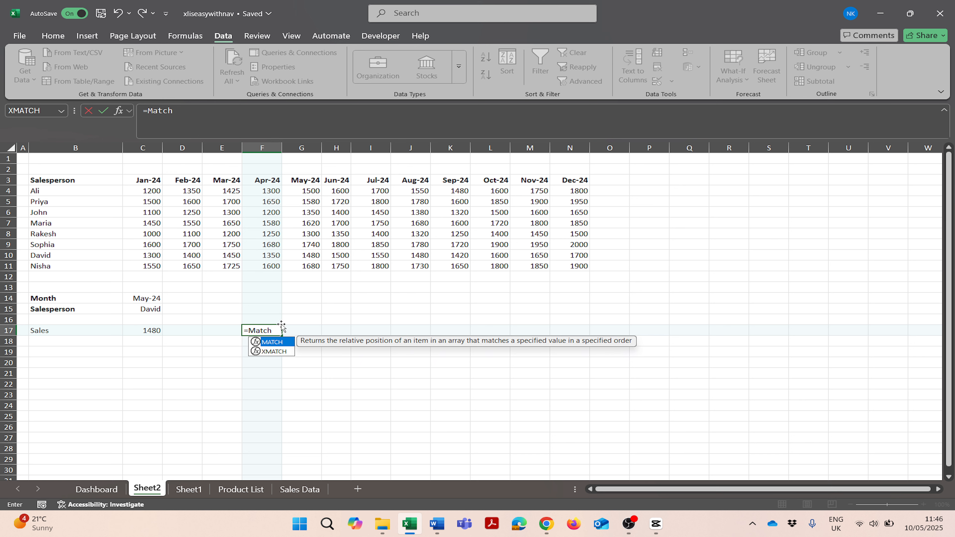
pyautogui.press('BackSpace')
pyautogui.press('BackSpace')
pyautogui.press('BackSpace')
pyautogui.press('BackSpace')
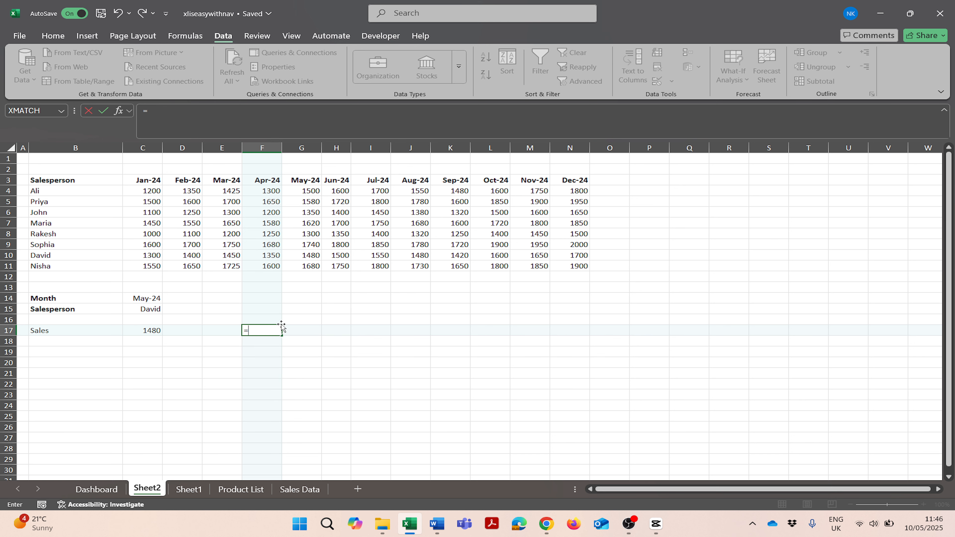
pyautogui.write('Index')
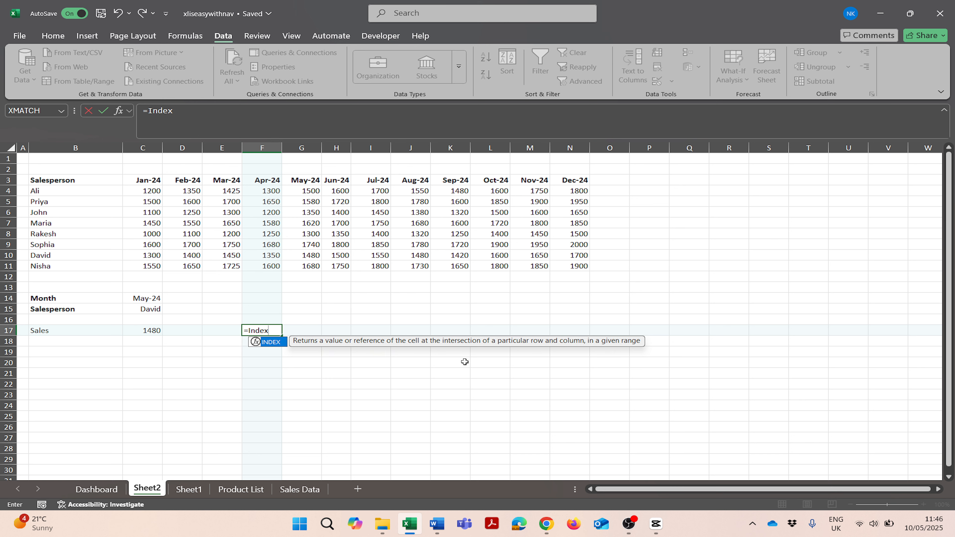
pyautogui.press('BackSpace')
pyautogui.press('BackSpace')
pyautogui.press('BackSpace')
pyautogui.press('BackSpace')
pyautogui.press('BackSpace')
pyautogui.press('BackSpace')
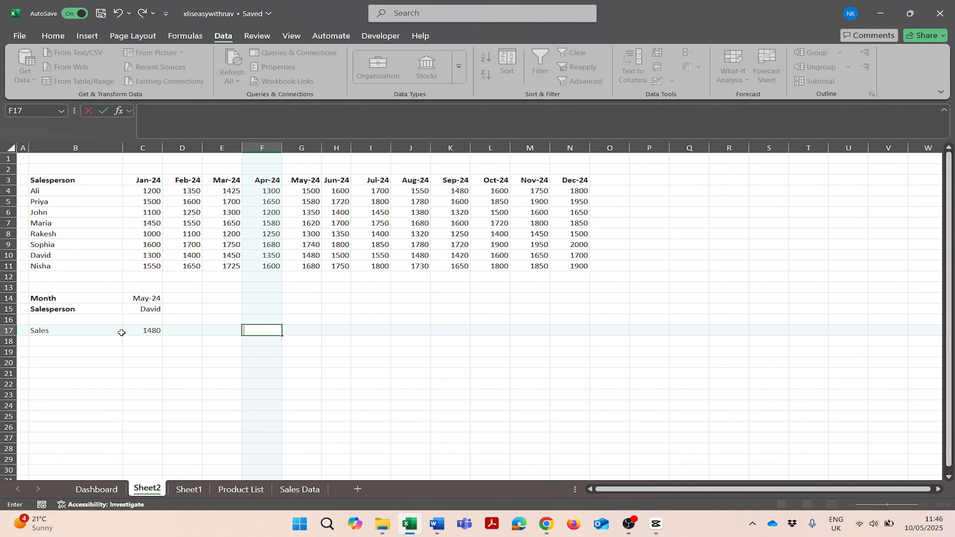
# Step: Start an INDEX formula in C17 with $B$3:$N$11 as the array and MATCH($C$15,$B$3:$B$11,0) as the row number
pyautogui.click(133, 330)
pyautogui.write('=In')
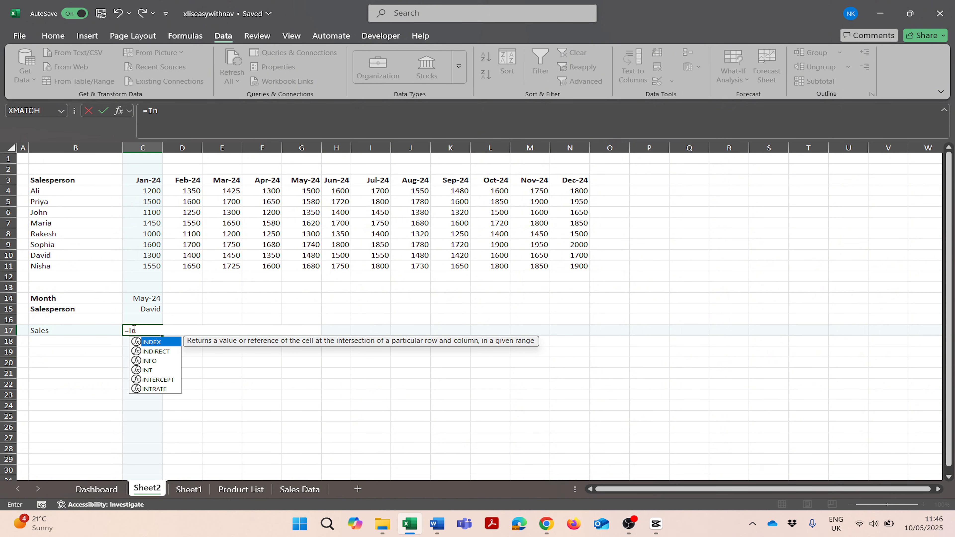
pyautogui.write('dex(')
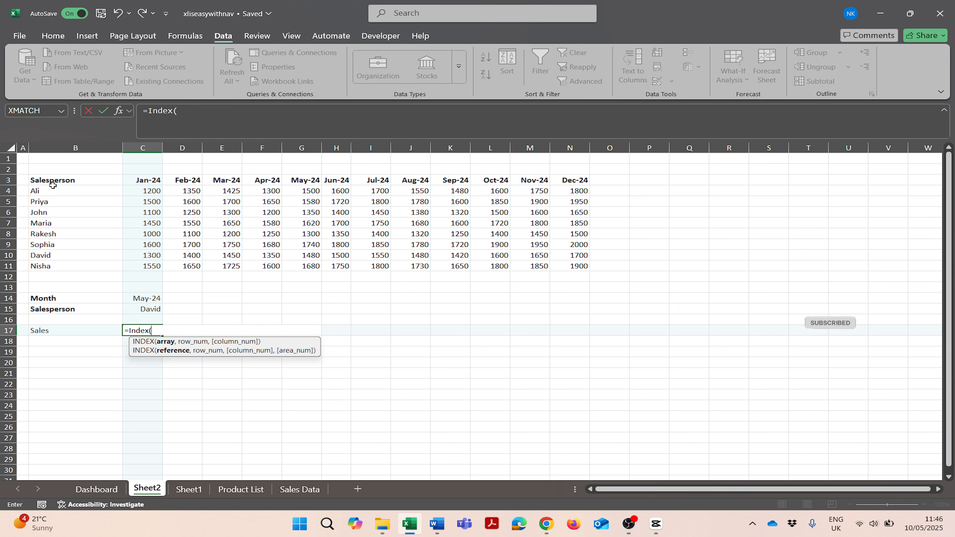
pyautogui.moveTo(53, 185); pyautogui.dragTo(577, 266)
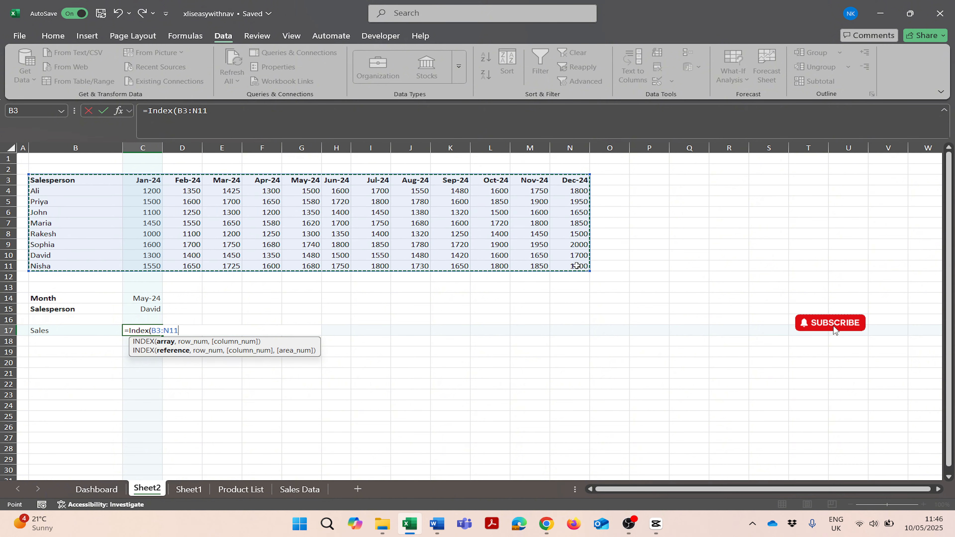
pyautogui.press('F4')
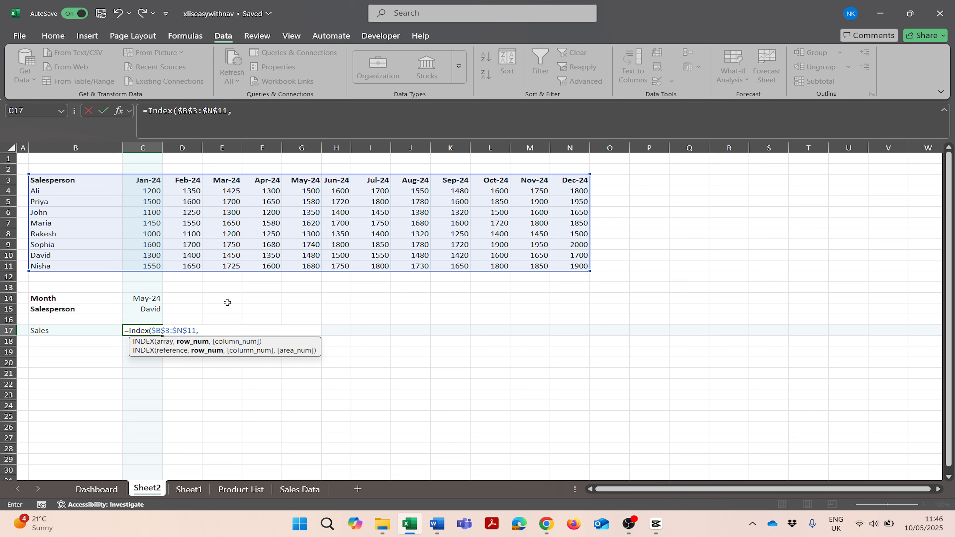
pyautogui.write(',Match')
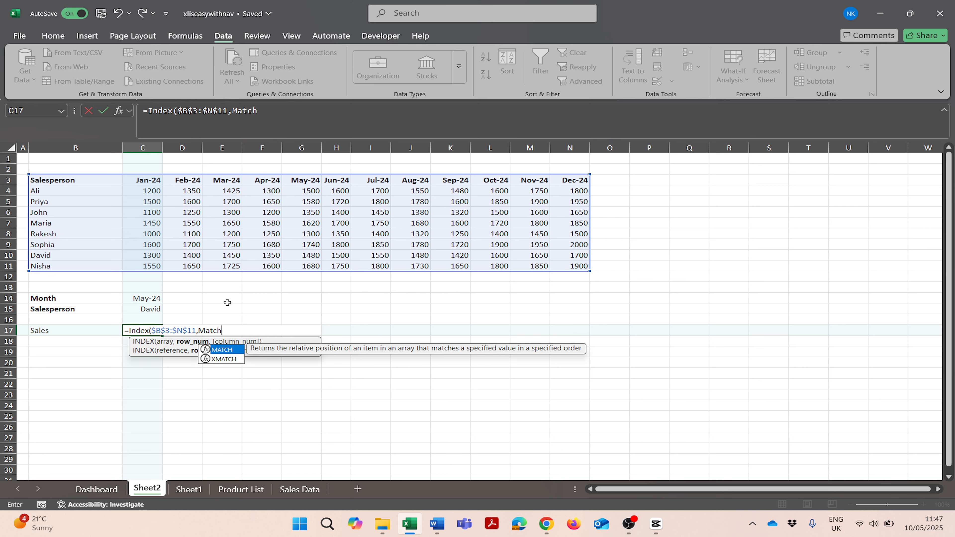
pyautogui.write('(')
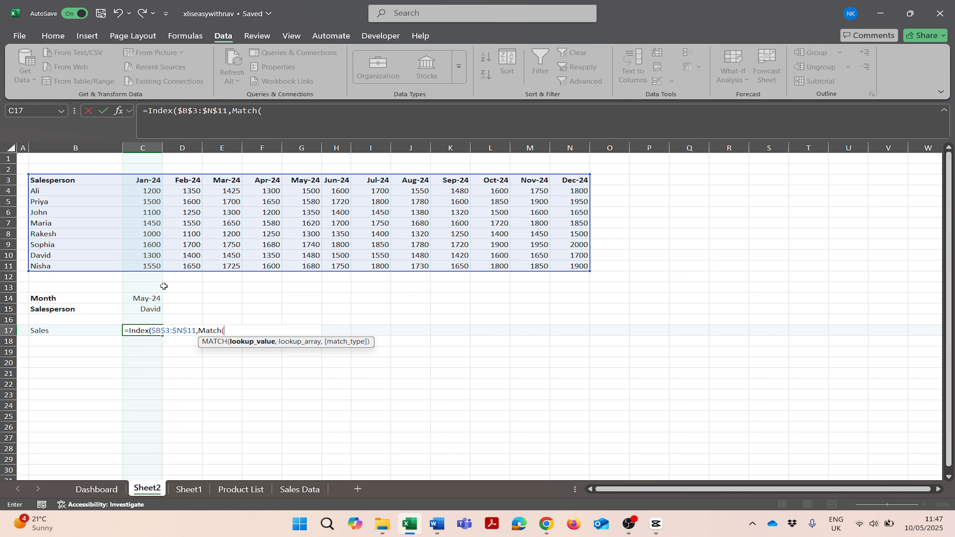
pyautogui.click(143, 308)
pyautogui.press('F4')
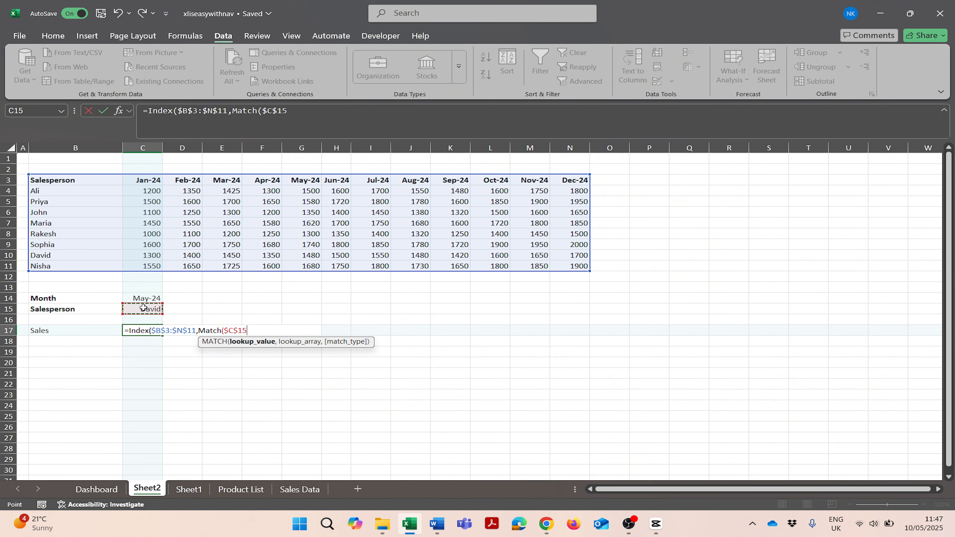
pyautogui.write(',')
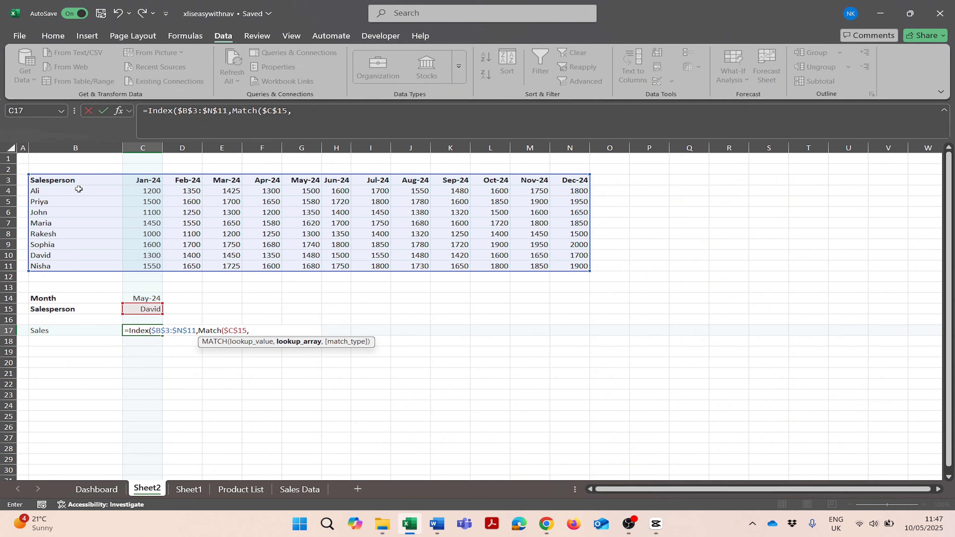
pyautogui.moveTo(75, 186); pyautogui.dragTo(80, 267)
pyautogui.press('F4')
pyautogui.write(',')
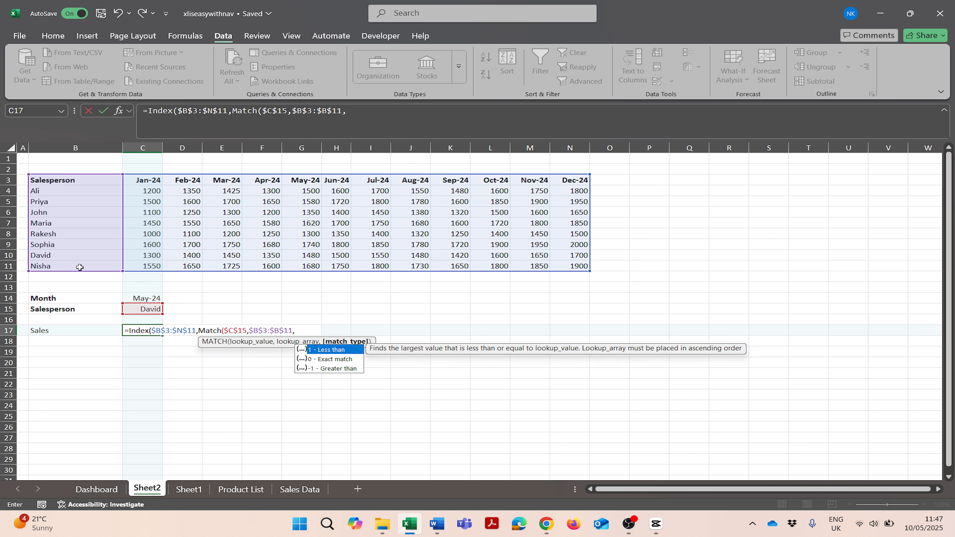
pyautogui.write('0')
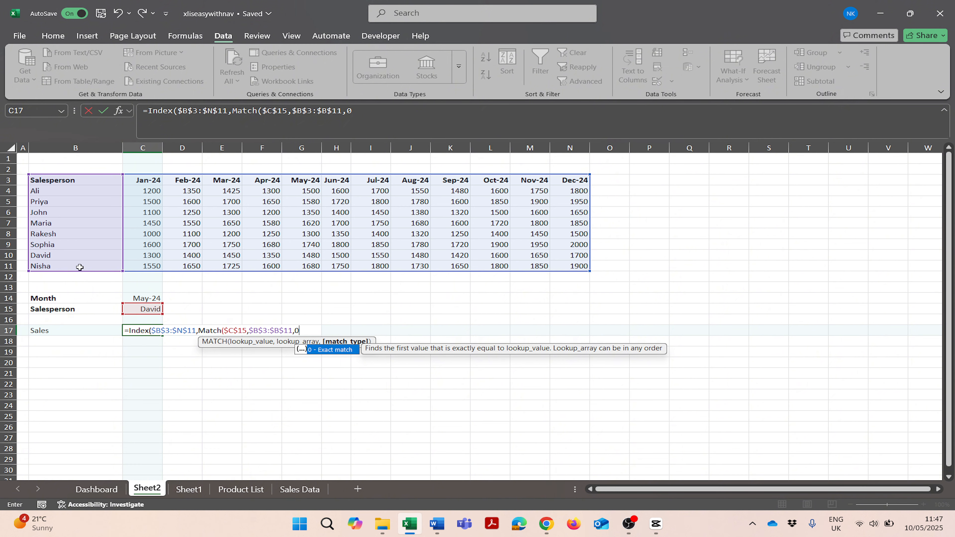
pyautogui.write(')')
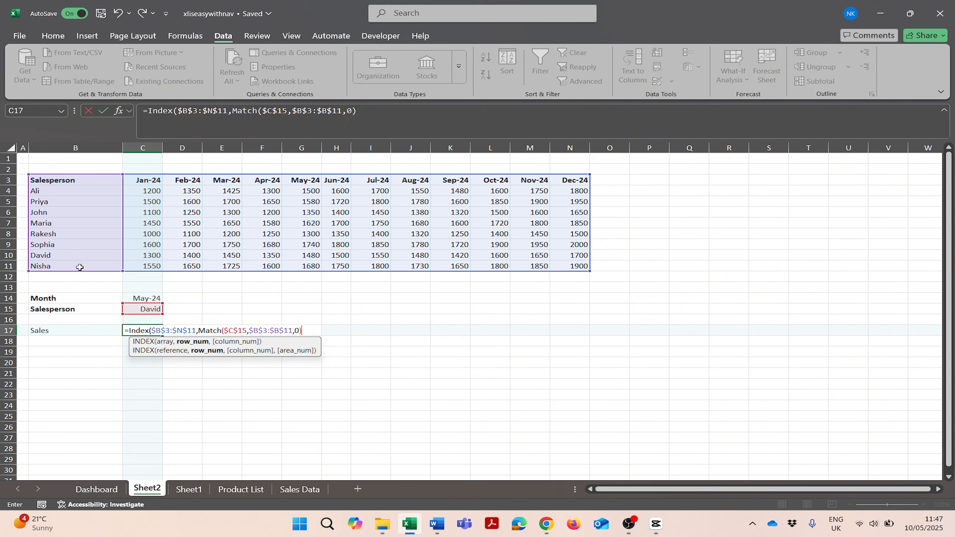
# Step: Complete the formula with MATCH($C$14,$B$3:$N$3,0) as the column number, confirm it and reselect the Sales cell
pyautogui.write(',Match')
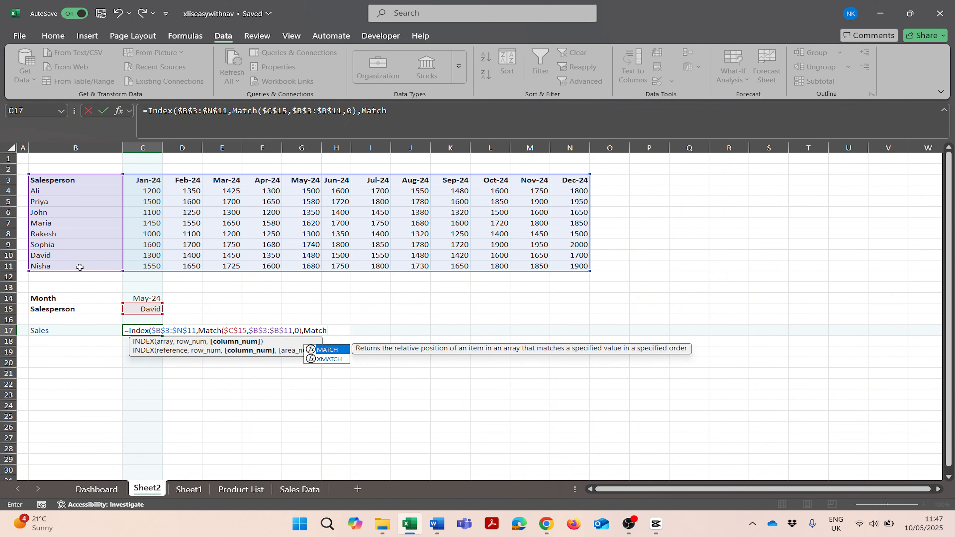
pyautogui.write('(')
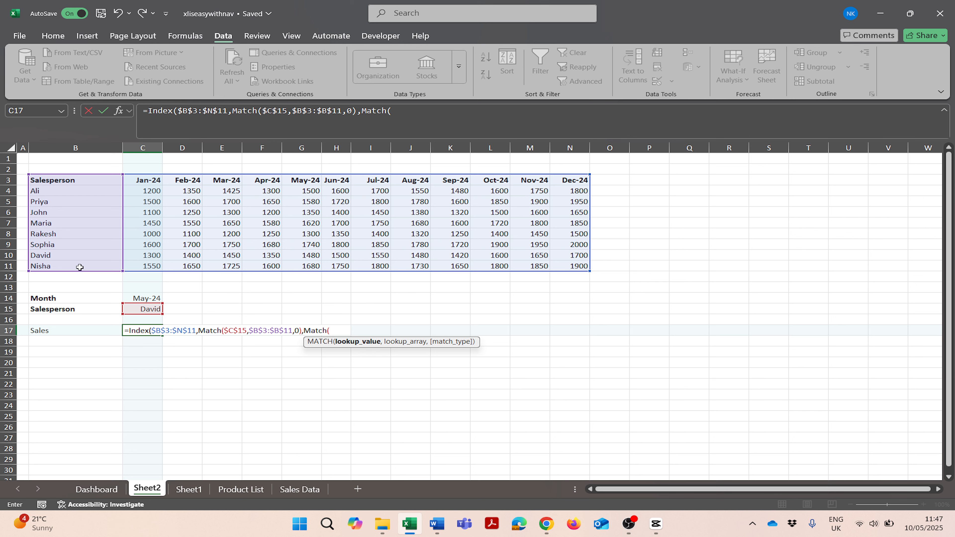
pyautogui.click(139, 295)
pyautogui.press('F4')
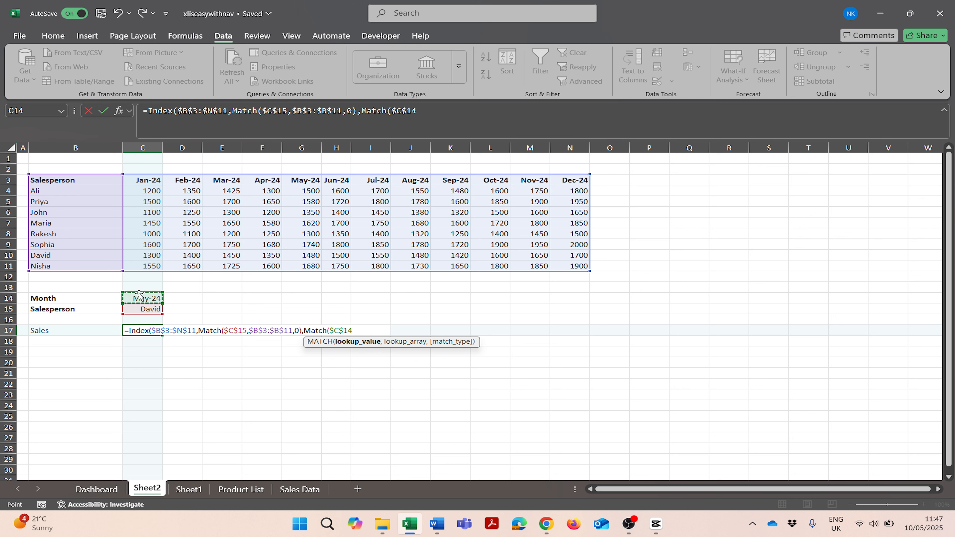
pyautogui.write(',')
pyautogui.click(66, 179)
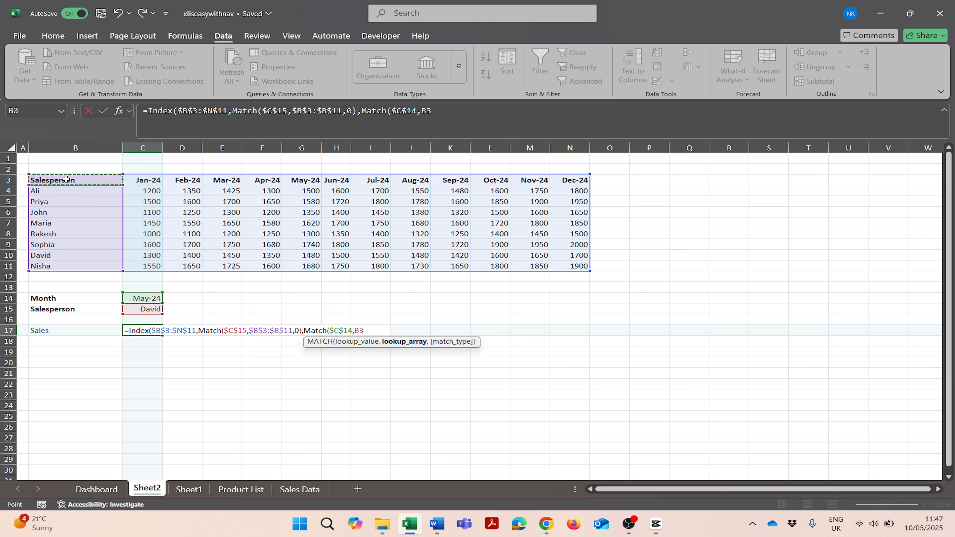
pyautogui.moveTo(66, 179); pyautogui.dragTo(577, 177)
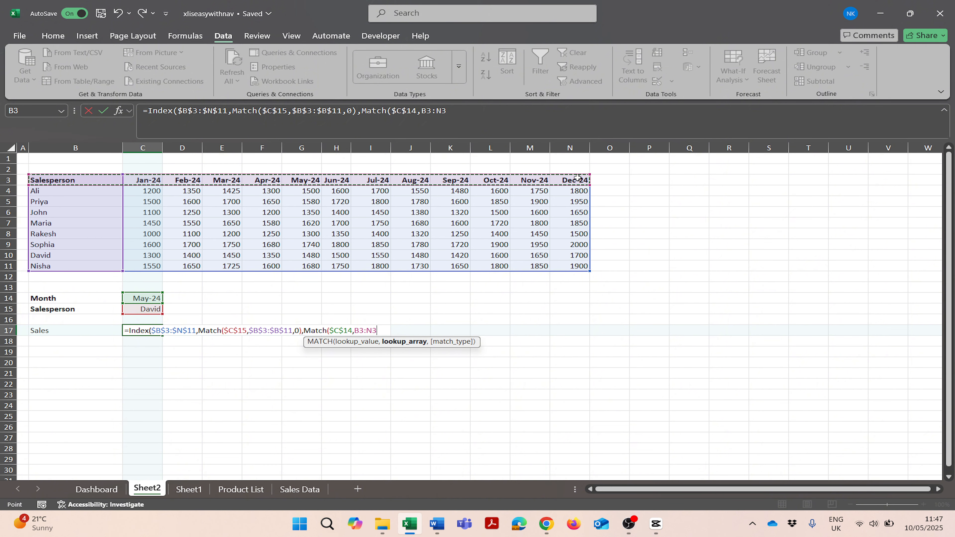
pyautogui.press('F4')
pyautogui.write(',0')
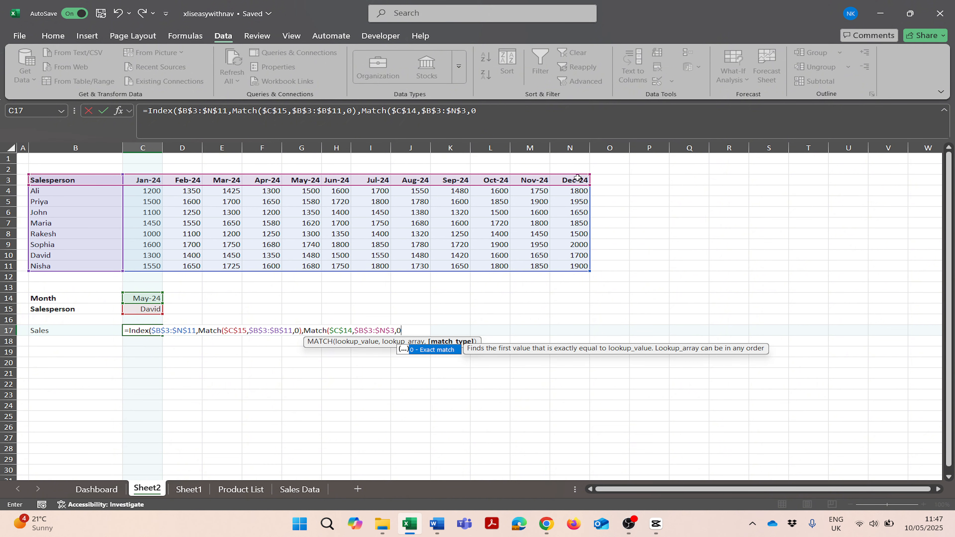
pyautogui.write(')')
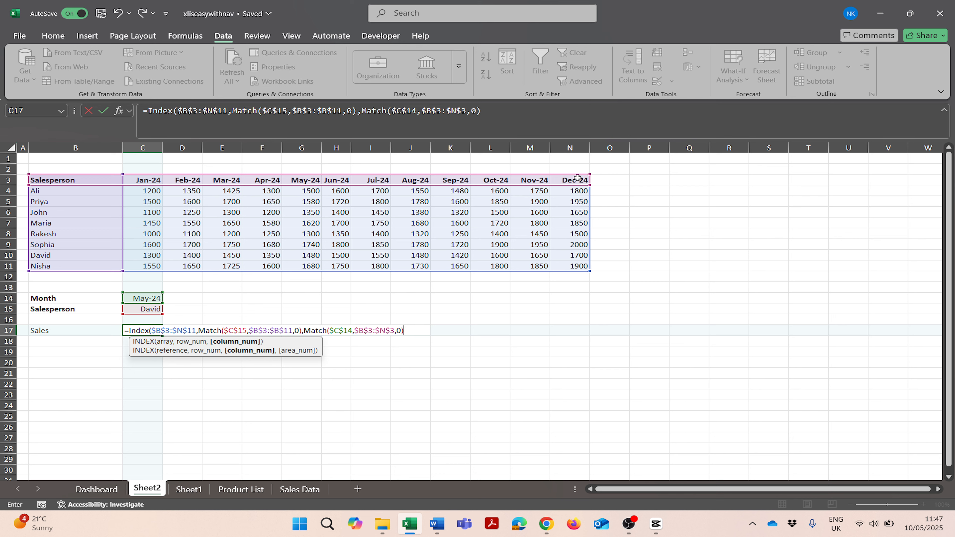
pyautogui.write(')')
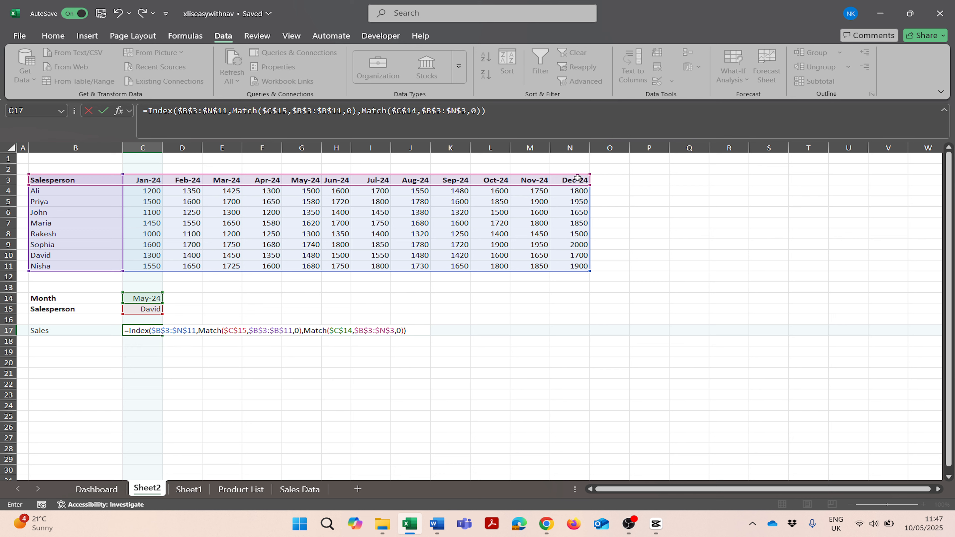
pyautogui.press('Return')
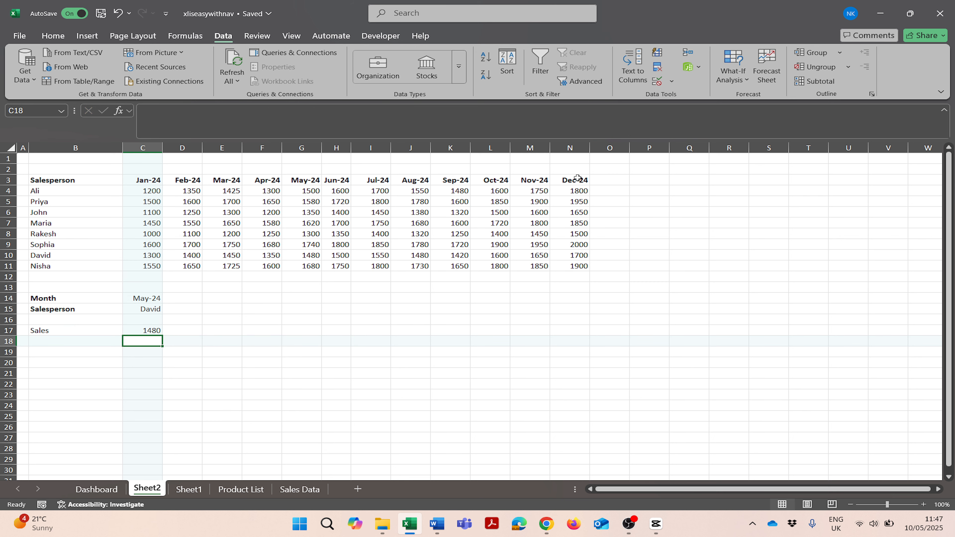
pyautogui.press('Up')
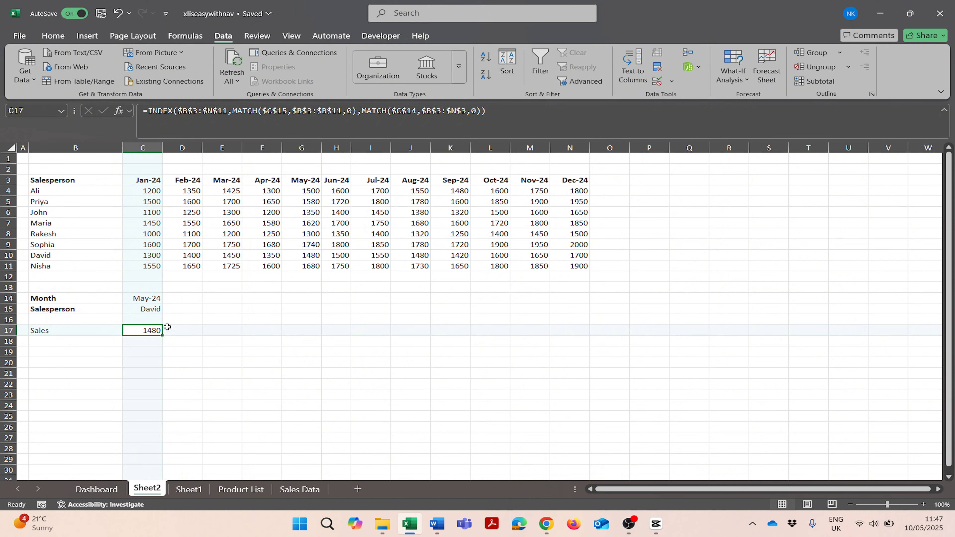
# Step: Choose Rakesh as salesperson and Aug-24 as month from the drop-down lists
pyautogui.click(158, 312)
pyautogui.click(167, 308)
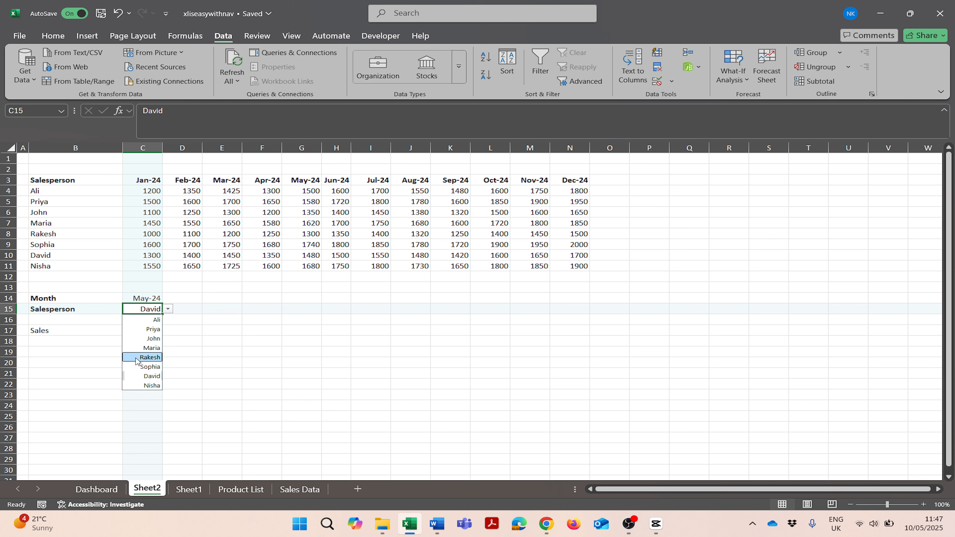
pyautogui.click(136, 357)
pyautogui.click(159, 298)
pyautogui.click(168, 298)
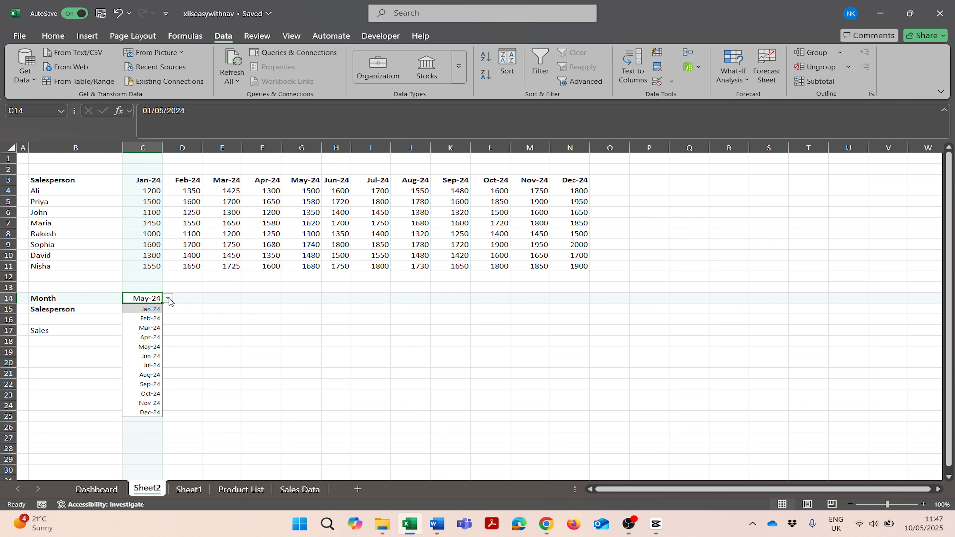
pyautogui.click(142, 371)
# Step: Choose Mar-24 as month and David as salesperson from the drop-down lists
pyautogui.click(168, 298)
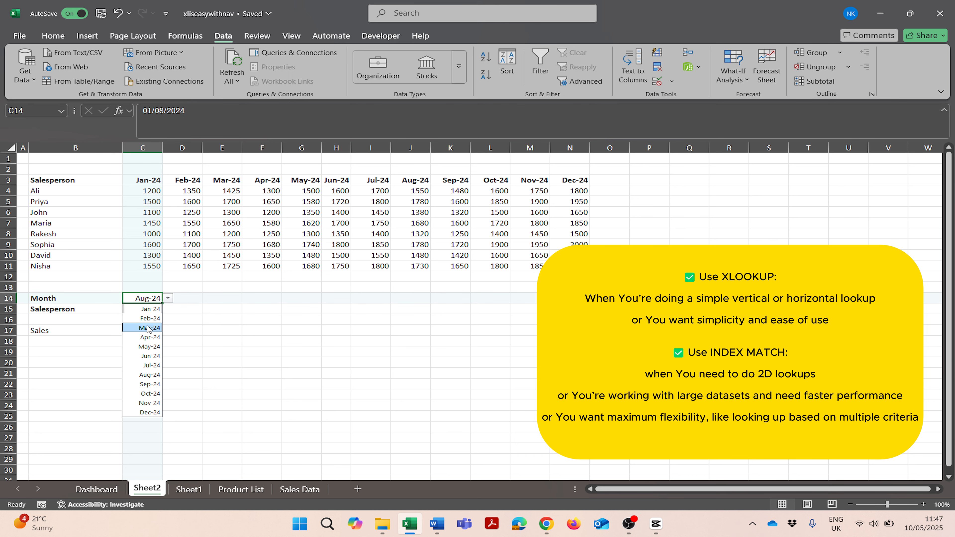
pyautogui.click(145, 327)
pyautogui.click(152, 309)
pyautogui.click(167, 309)
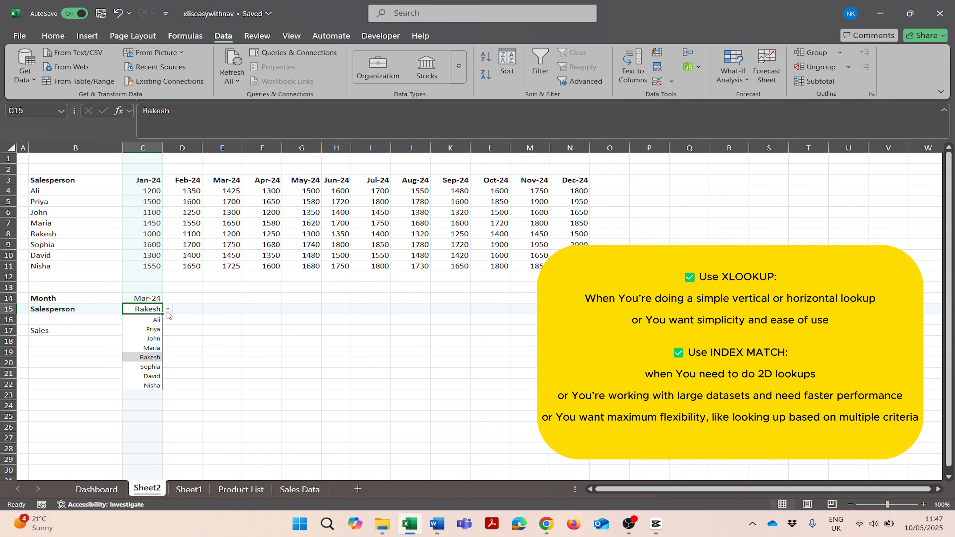
pyautogui.click(144, 376)
# Step: Change the month selection twice from the drop-down list, to Apr-24 and to Oct-24
pyautogui.click(161, 297)
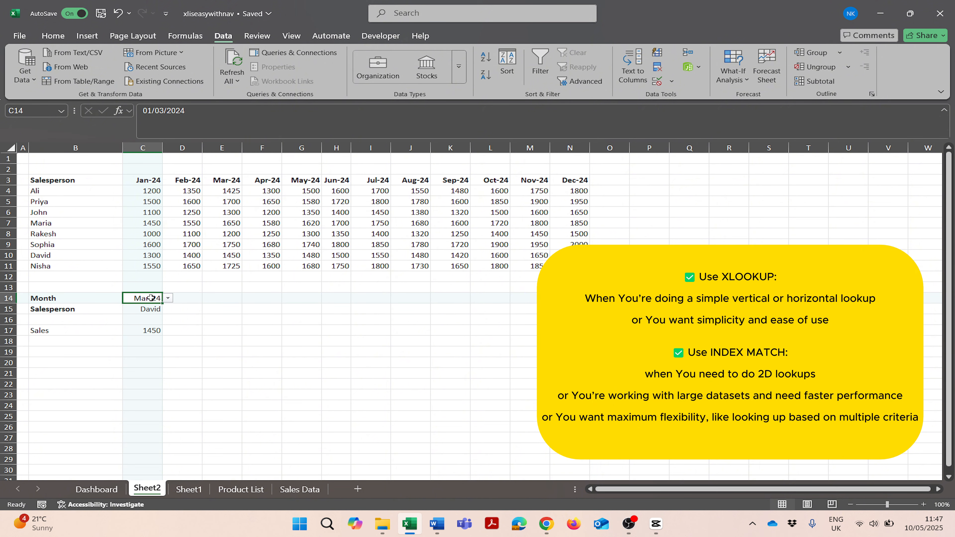
pyautogui.click(168, 299)
pyautogui.click(143, 336)
pyautogui.click(168, 298)
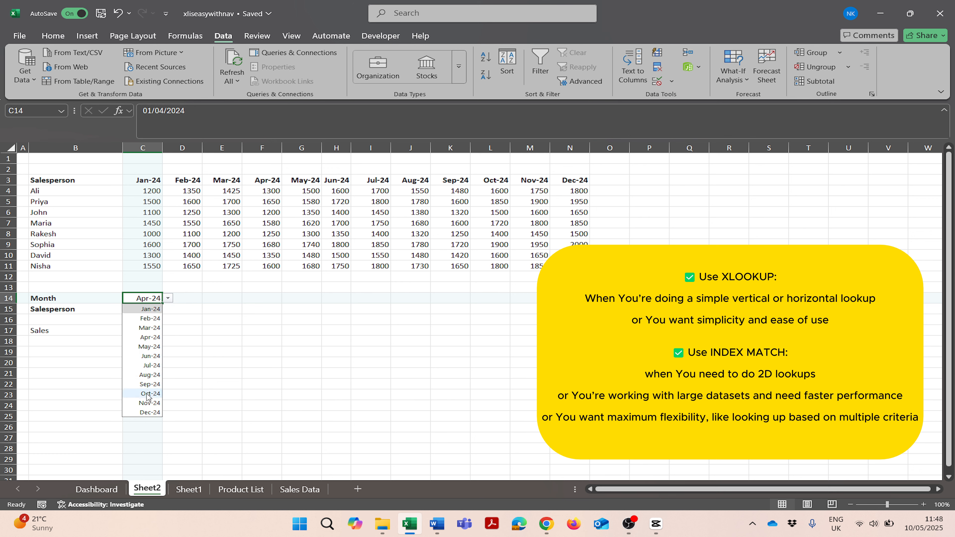
pyautogui.click(150, 394)
# Step: Choose Priya as salesperson from the drop-down list and deselect the input cells
pyautogui.click(151, 314)
pyautogui.click(168, 309)
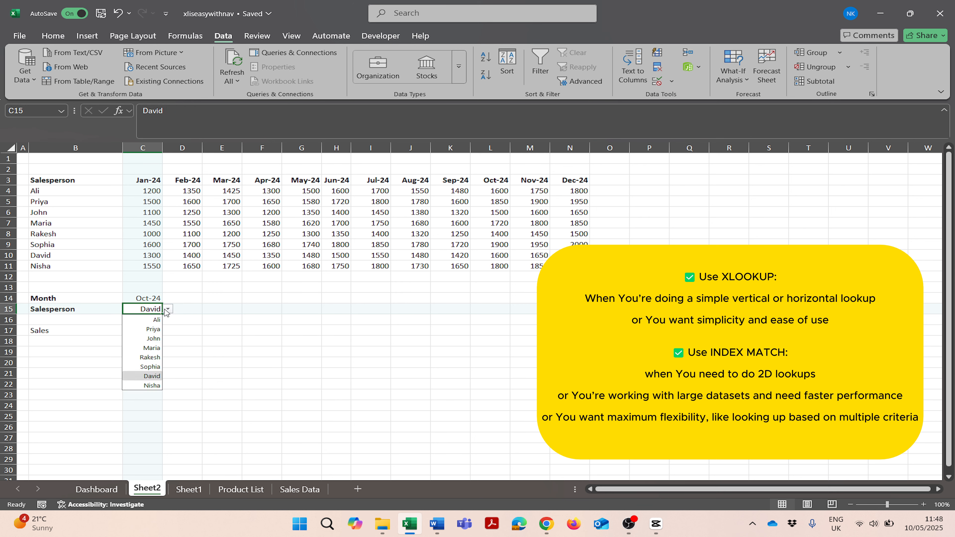
pyautogui.click(148, 330)
pyautogui.click(151, 299)
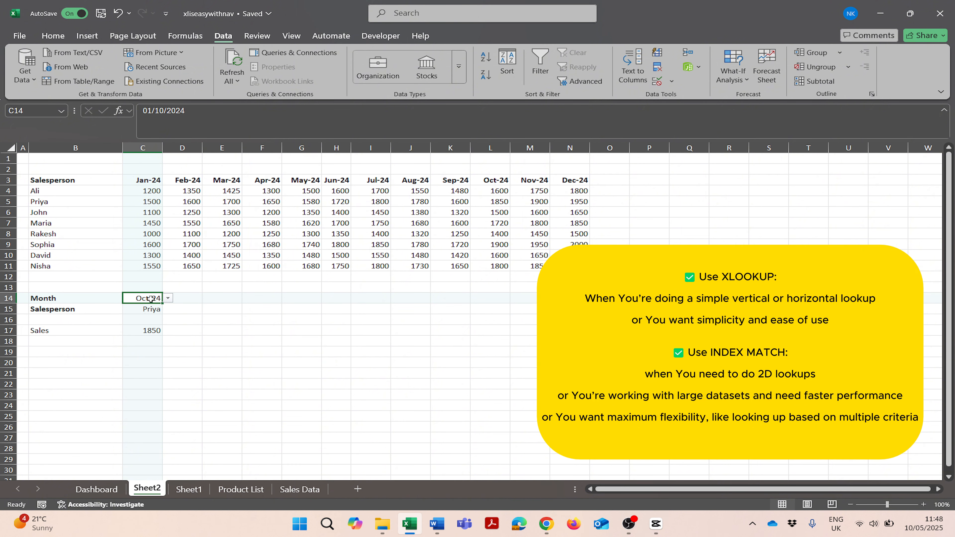
pyautogui.click(226, 308)
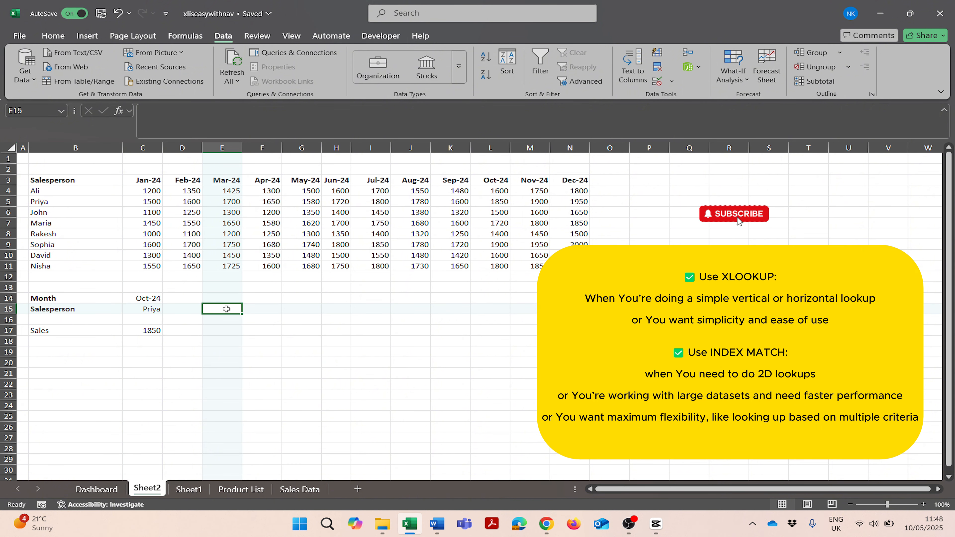